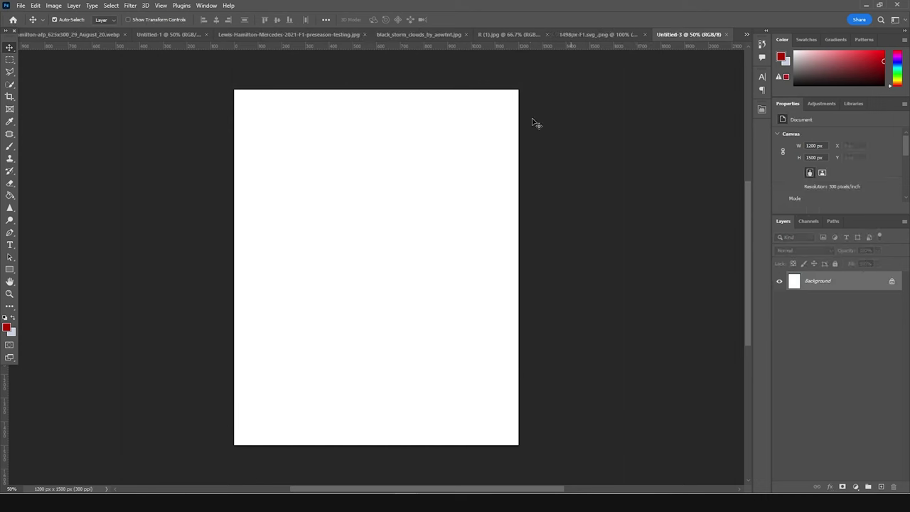
Copy the masked helmeted driver and the masked race car from their source documents into the blank poster document.
click(59, 34)
drag(389, 231, 321, 248)
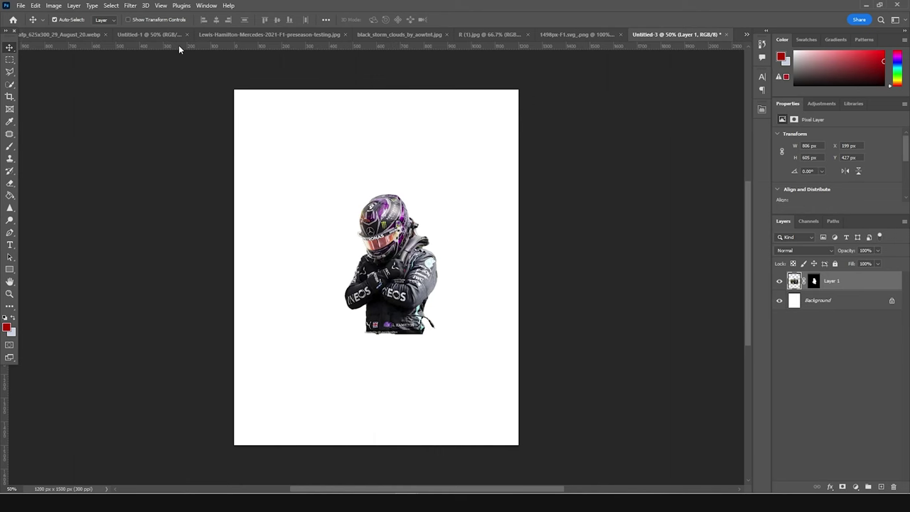
click(270, 34)
drag(502, 250, 423, 362)
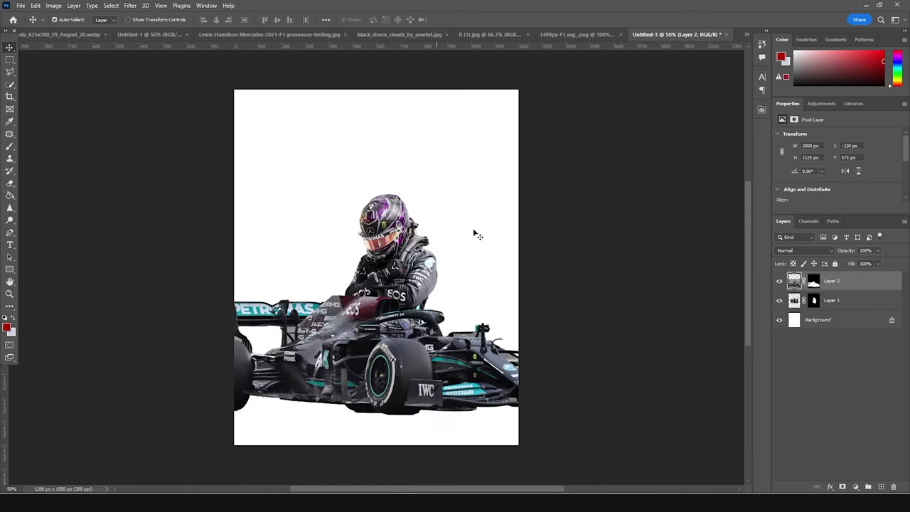
Copy the masked bare-headed driver portrait into the poster and place its layer behind the helmeted driver and the car.
click(493, 36)
click(91, 36)
click(745, 34)
click(697, 38)
drag(426, 213, 249, 151)
drag(71, 34, 320, 334)
click(746, 34)
click(597, 100)
drag(319, 405, 419, 181)
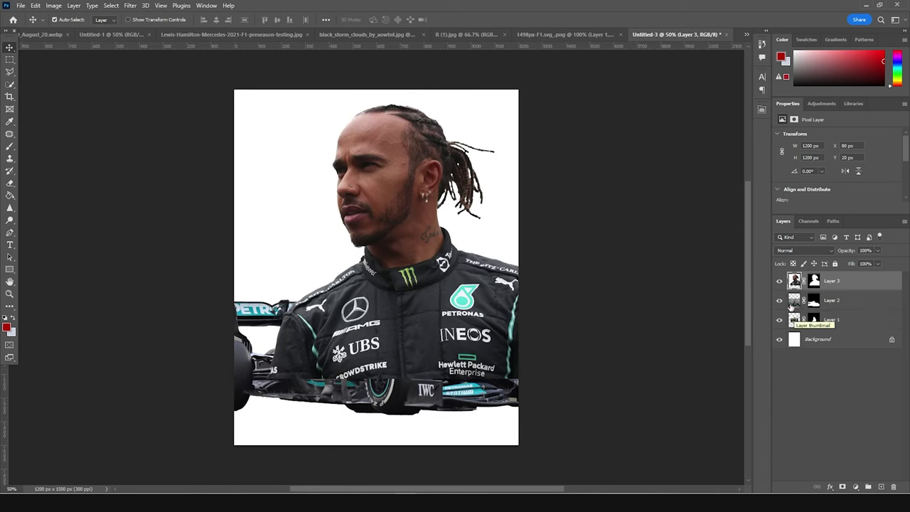
drag(795, 281, 799, 325)
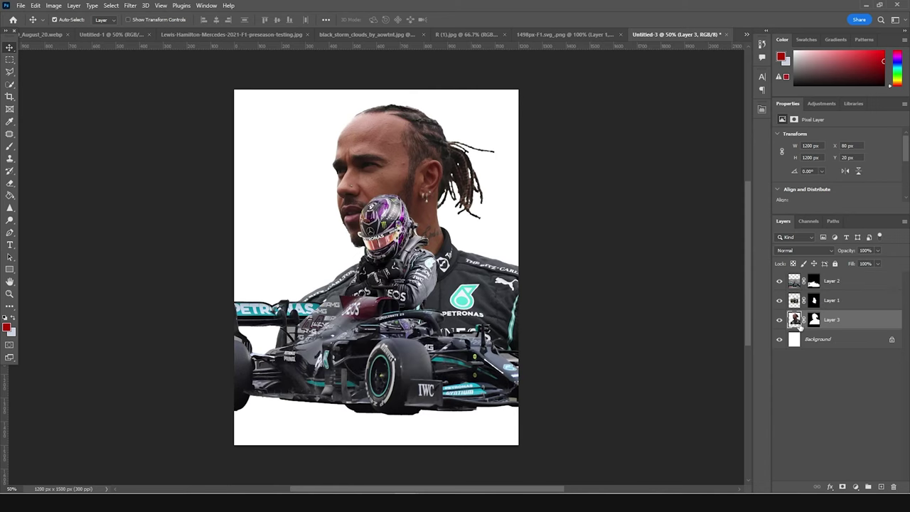
Scale the portrait up to about 1328 px square and shift it down slightly on the canvas.
key(ctrl+t)
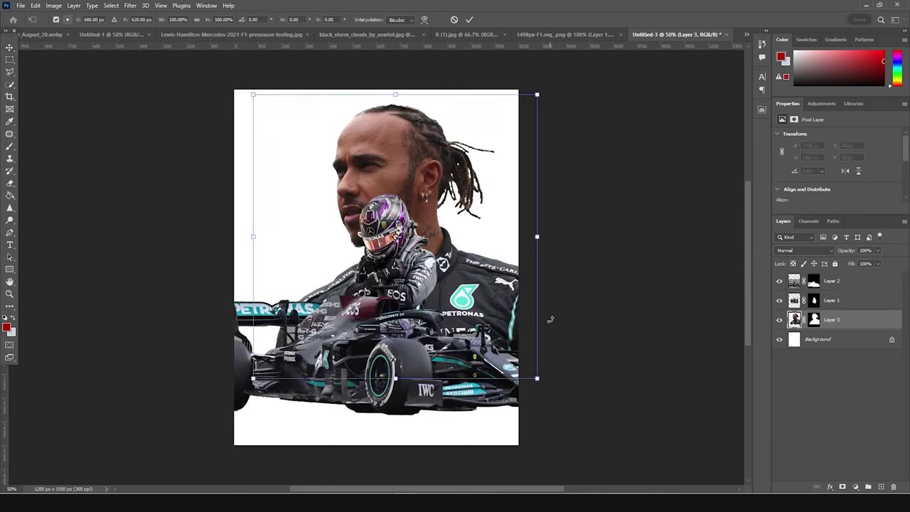
drag(538, 378, 553, 394)
drag(486, 329, 496, 348)
Enlarge the helmeted driver to about 116% and position him in front of the portrait's right shoulder.
click(794, 304)
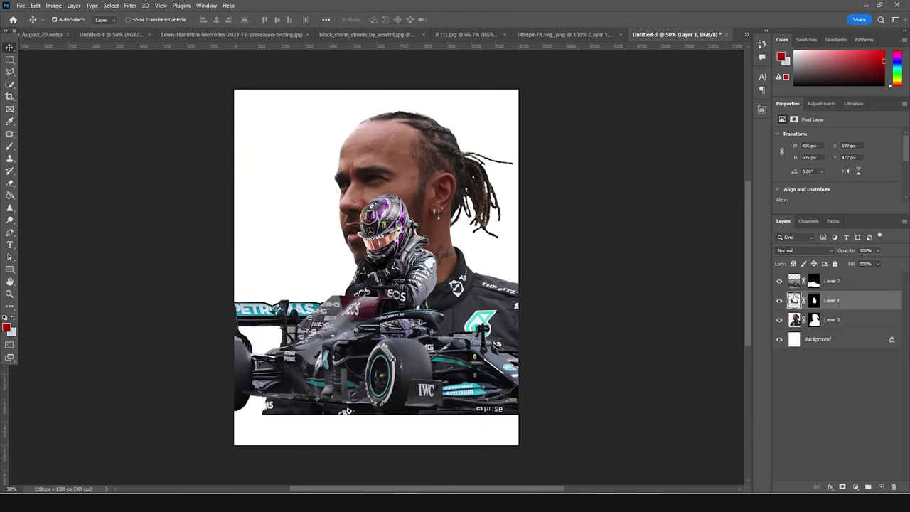
key(ctrl+t)
drag(469, 293, 526, 342)
drag(526, 236, 540, 223)
mouse_move(473, 294)
mouse_down()
mouse_move(470, 304)
mouse_move(475, 296)
mouse_up()
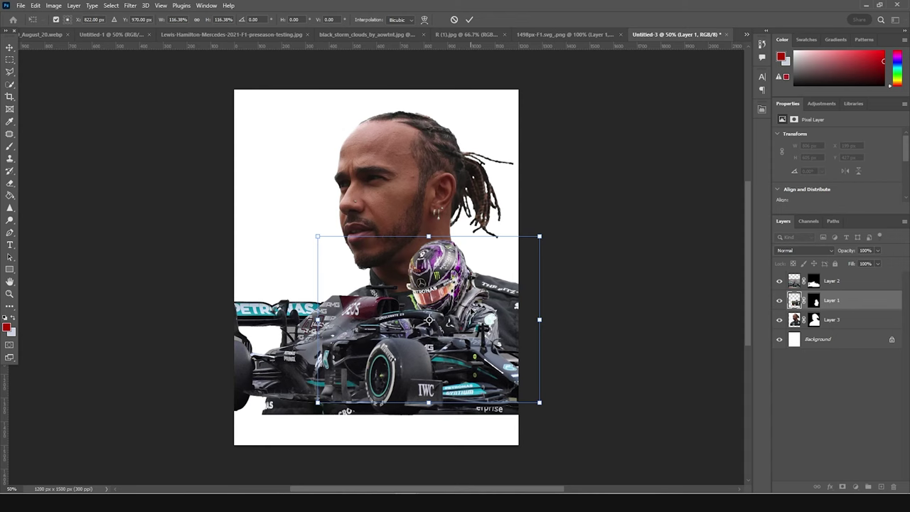
key(Return)
Scale the race car down to about 64% and position it across the lower part of the poster.
click(794, 281)
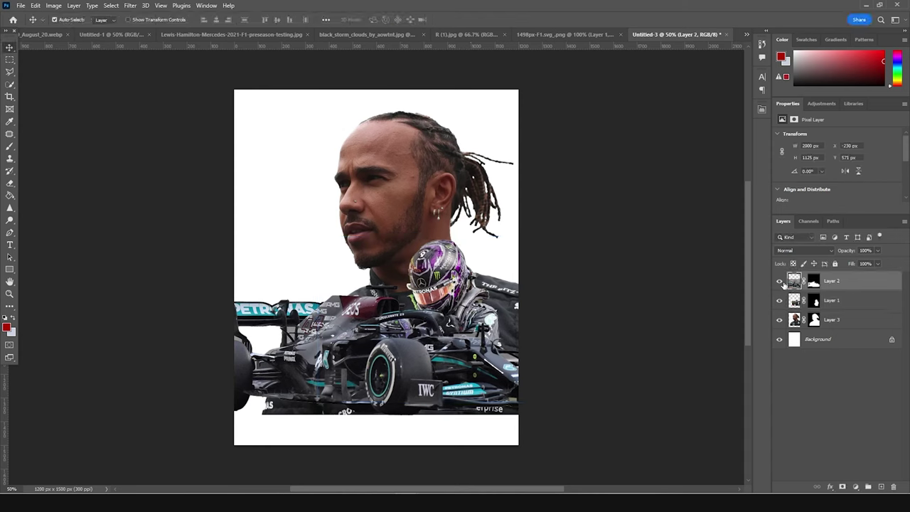
key(ctrl+t)
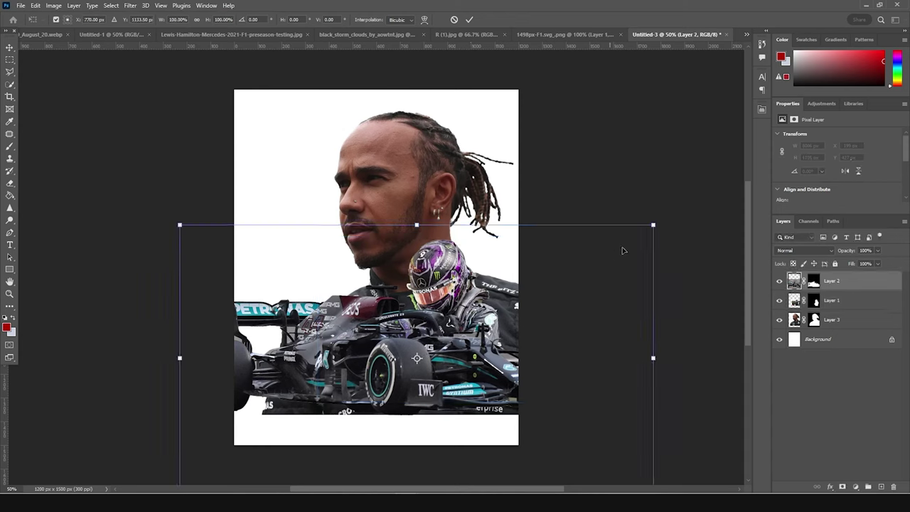
drag(655, 226, 595, 258)
drag(418, 359, 415, 388)
drag(591, 286, 564, 301)
drag(421, 370, 403, 359)
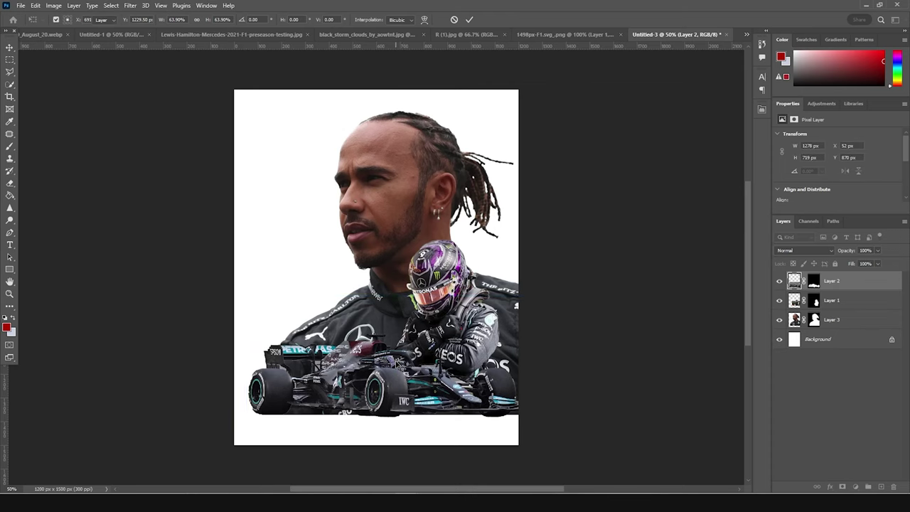
key(Return)
Paint white with a soft 400 px brush on the car layer's mask to reveal the track along the canvas bottom.
click(814, 283)
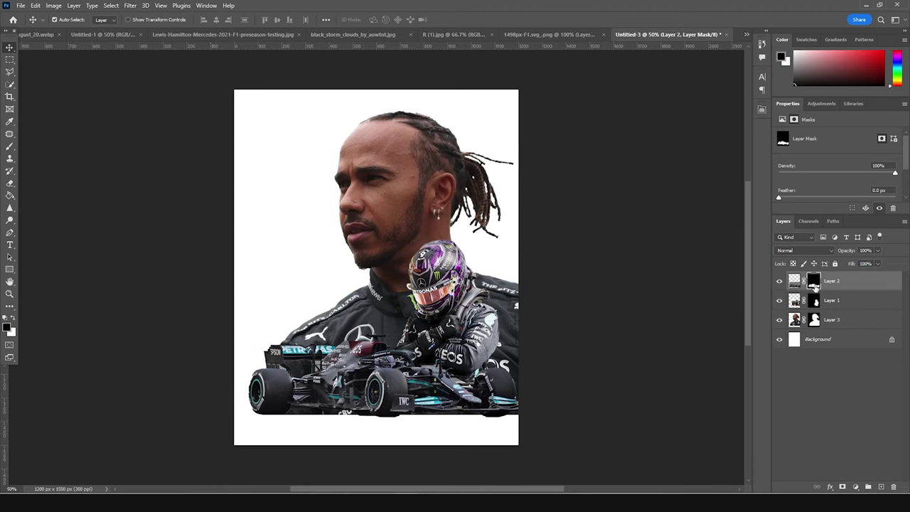
key(b)
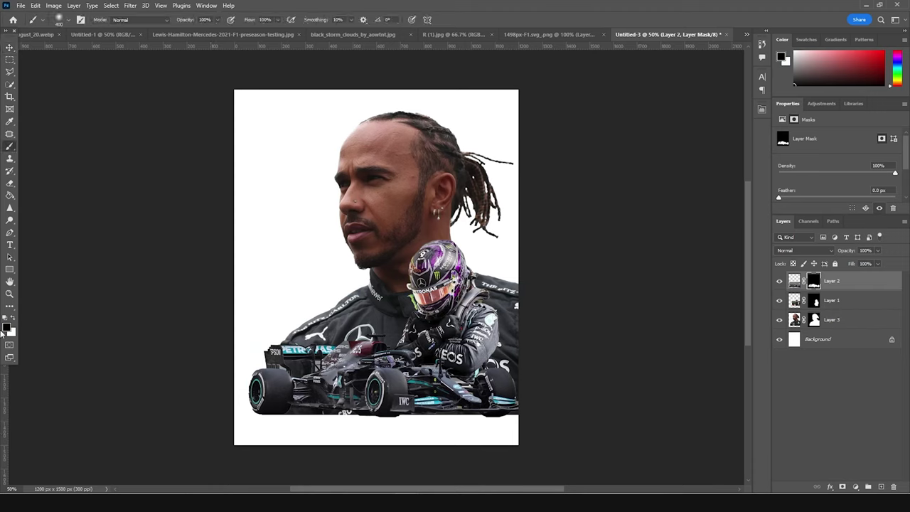
click(13, 317)
drag(242, 446, 478, 446)
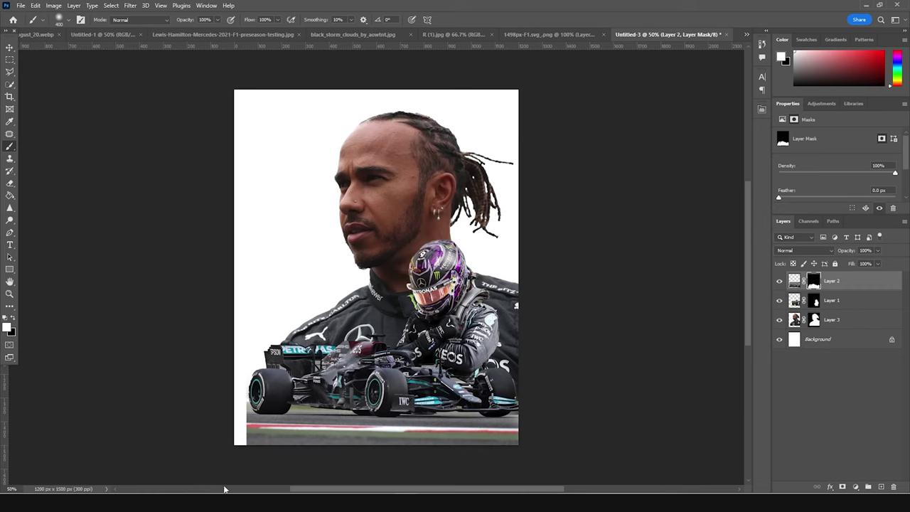
Enlarge the car layer to about 1400 px wide and shift it so the track spans the full canvas width.
click(10, 48)
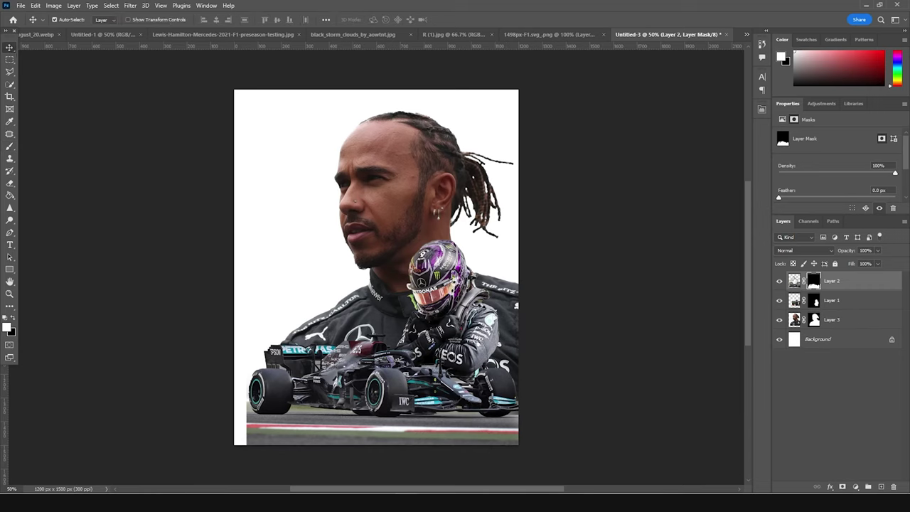
click(793, 281)
key(ctrl+t)
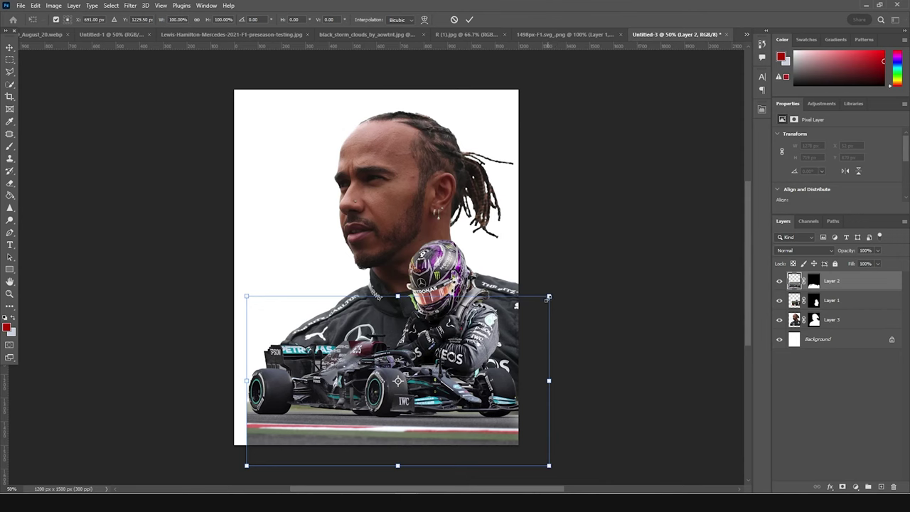
drag(547, 297, 558, 291)
drag(439, 381, 421, 383)
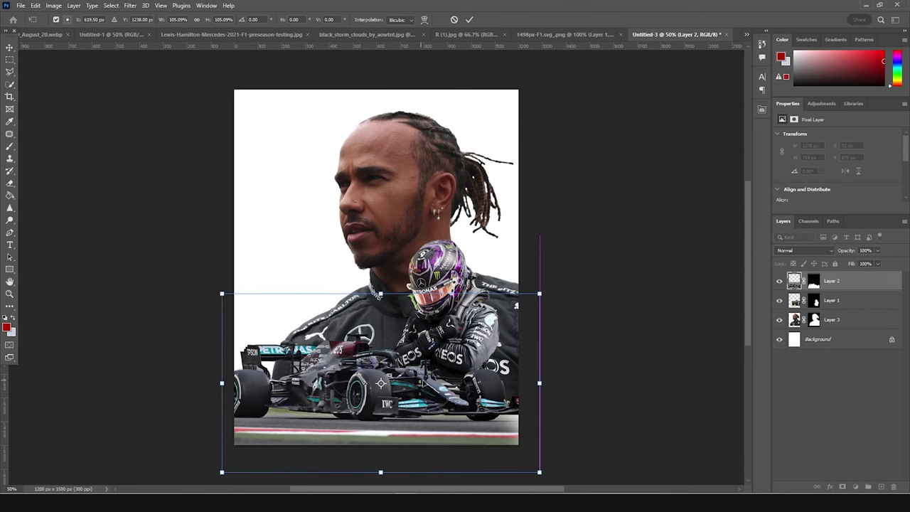
drag(542, 293, 549, 289)
drag(441, 376, 455, 376)
key(Return)
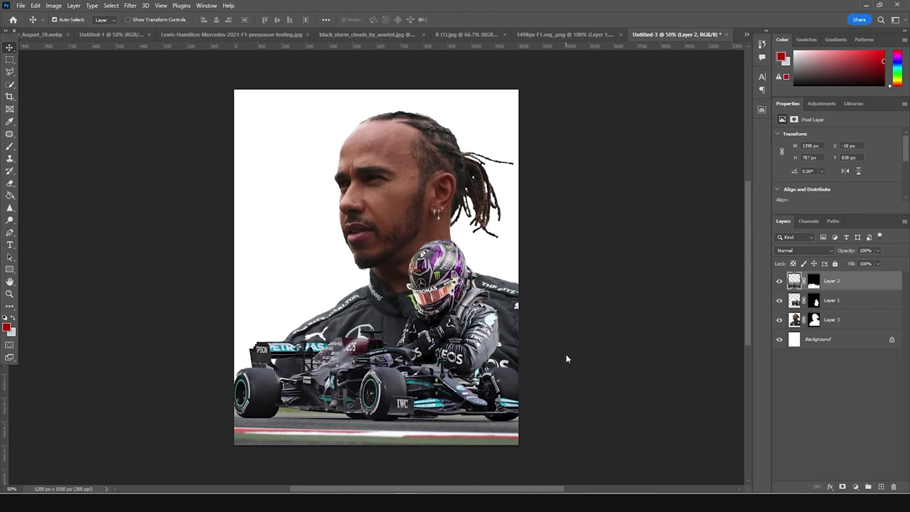
Copy the black storm clouds image into the poster directly above the background layer and close the source image.
click(819, 342)
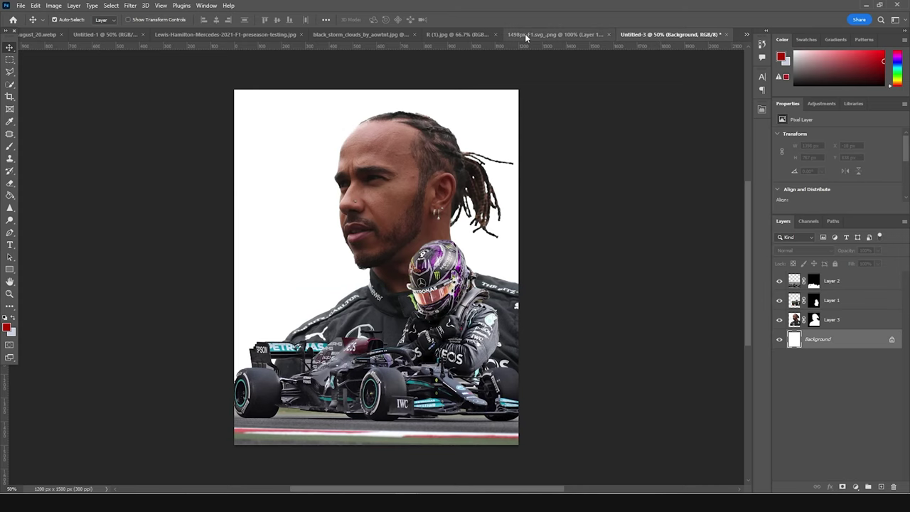
click(338, 36)
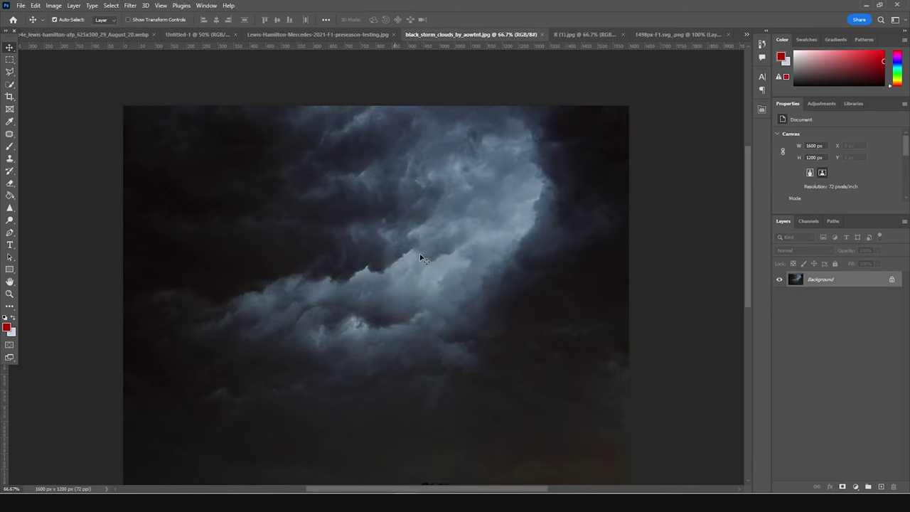
drag(454, 34, 331, 358)
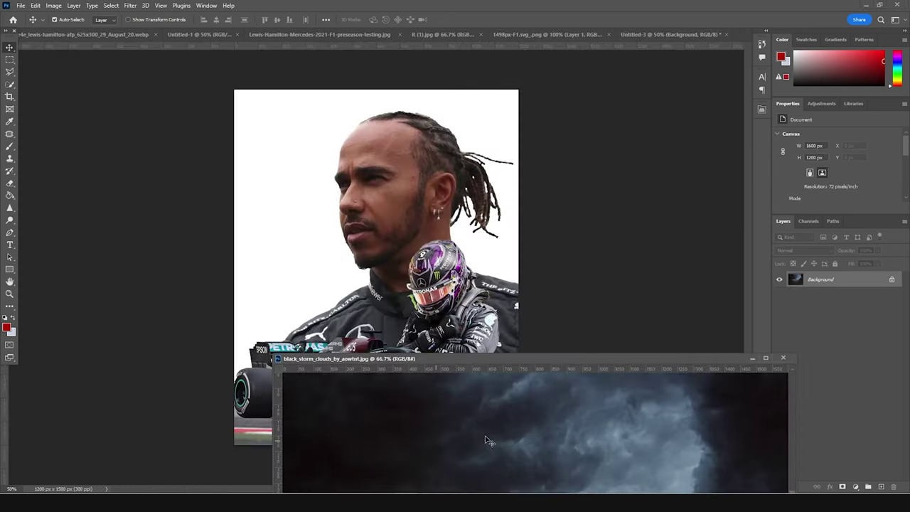
drag(487, 187, 454, 150)
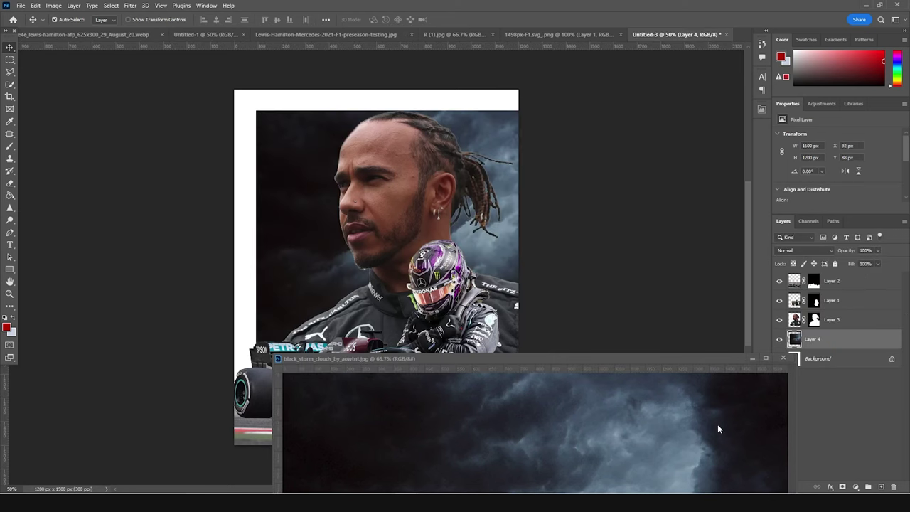
click(782, 358)
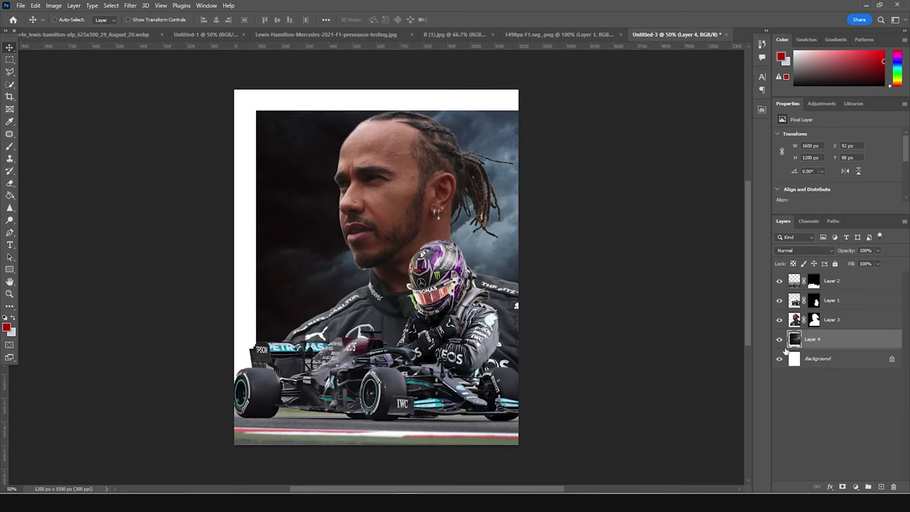
Scale the storm clouds to about 1923 by 1442 px and reposition them to cover the white background.
key(ctrl+t)
drag(634, 112, 672, 81)
drag(467, 278, 385, 281)
key(Return)
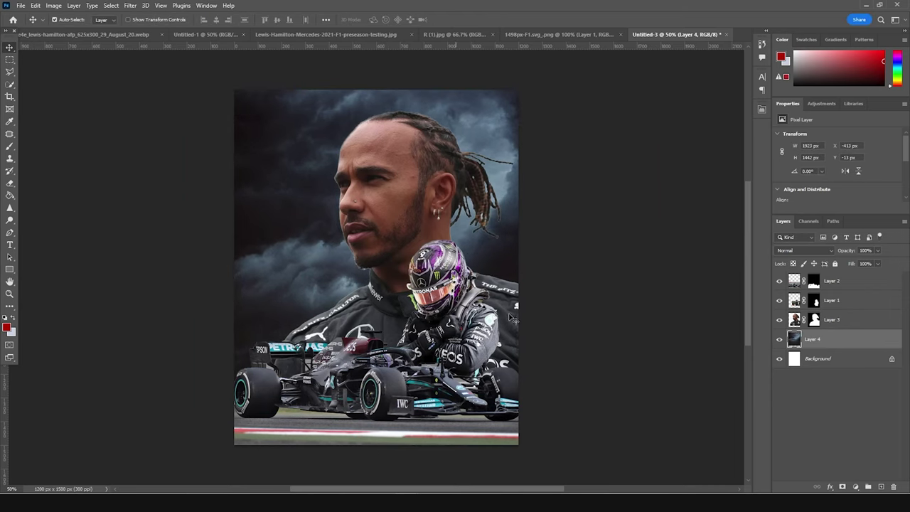
Create a new layer above the storm clouds and choose the Clouds305 brush.
click(881, 487)
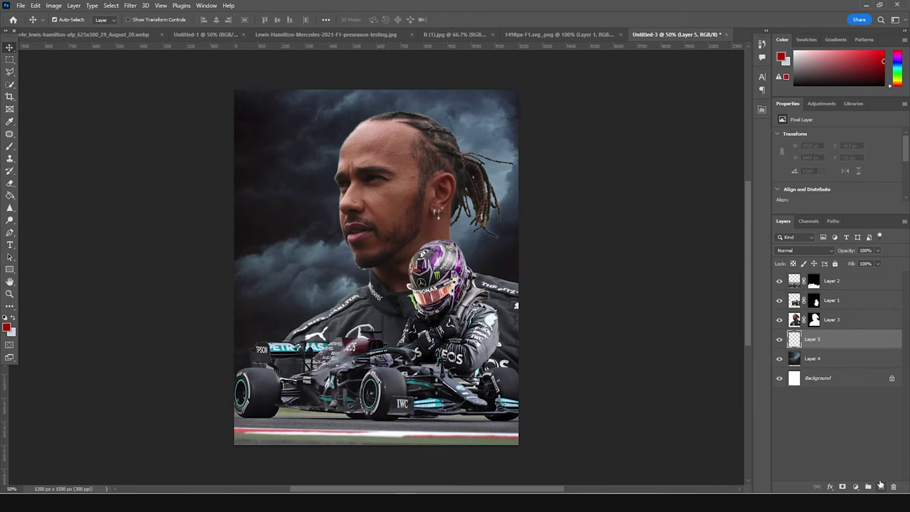
key(b)
click(67, 20)
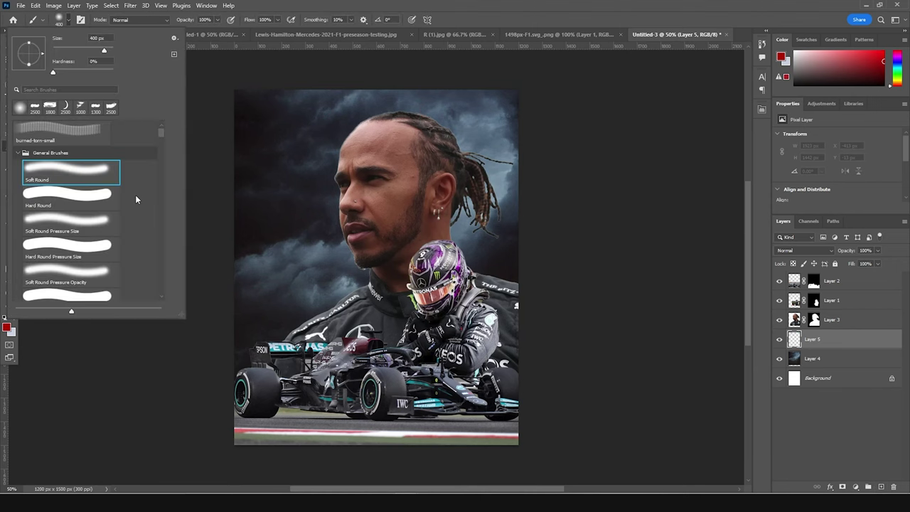
drag(160, 136, 162, 195)
click(85, 222)
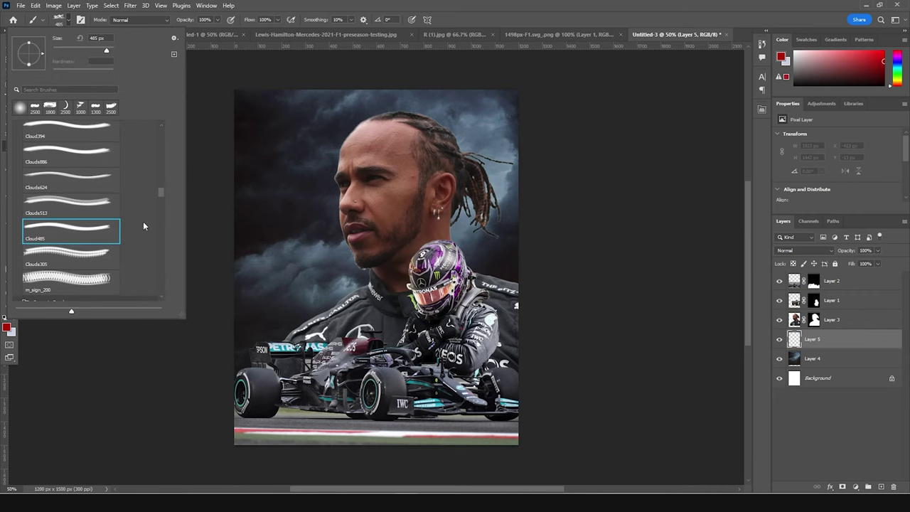
click(106, 212)
click(105, 253)
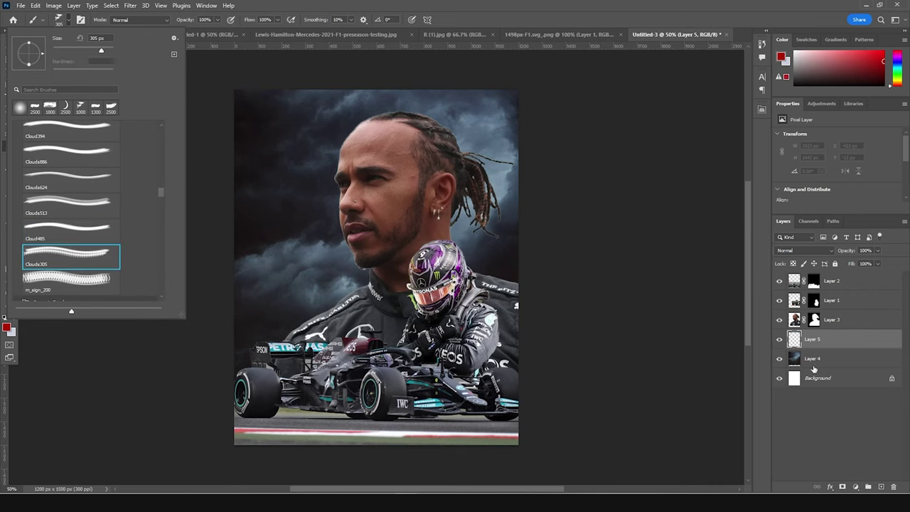
click(818, 342)
Set the foreground colour to the pale blue-grey c6ccd1, starting from a sample of the clouds.
click(6, 327)
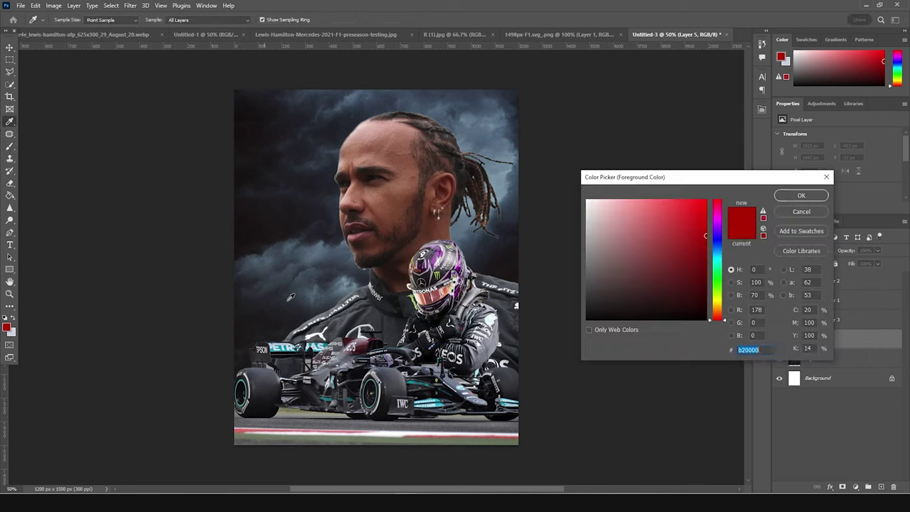
click(358, 286)
drag(605, 235, 592, 221)
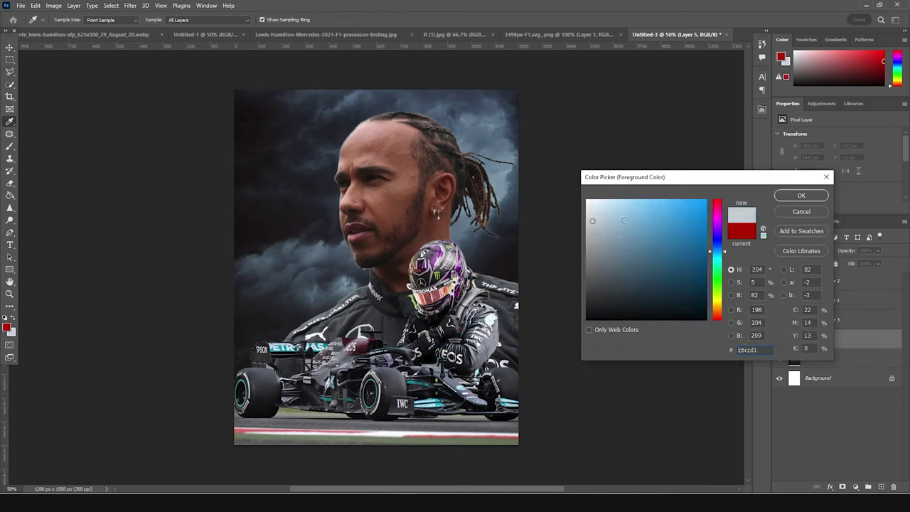
click(800, 196)
Enlarge the cloud brush to 1200 px and stamp a cloud behind the portrait's hair and neck.
key(b)
key(bracketright)
key(bracketright)
key(bracketright)
key(bracketright)
key(bracketright)
key(bracketright)
key(bracketright)
key(bracketright)
click(483, 239)
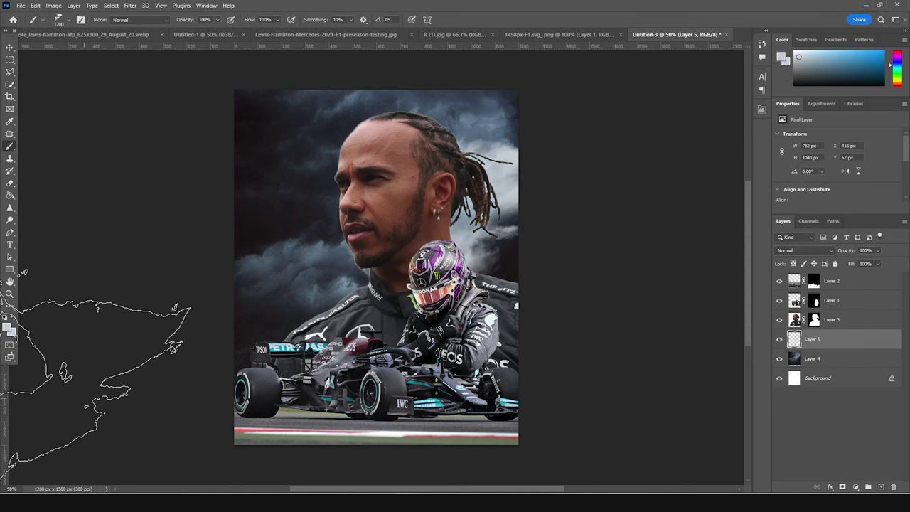
Reduce the cloud brush to 700 px and stamp a smaller cloud behind the portrait's chin and left shoulder.
key(bracketleft)
key(bracketleft)
key(bracketleft)
key(bracketleft)
key(bracketleft)
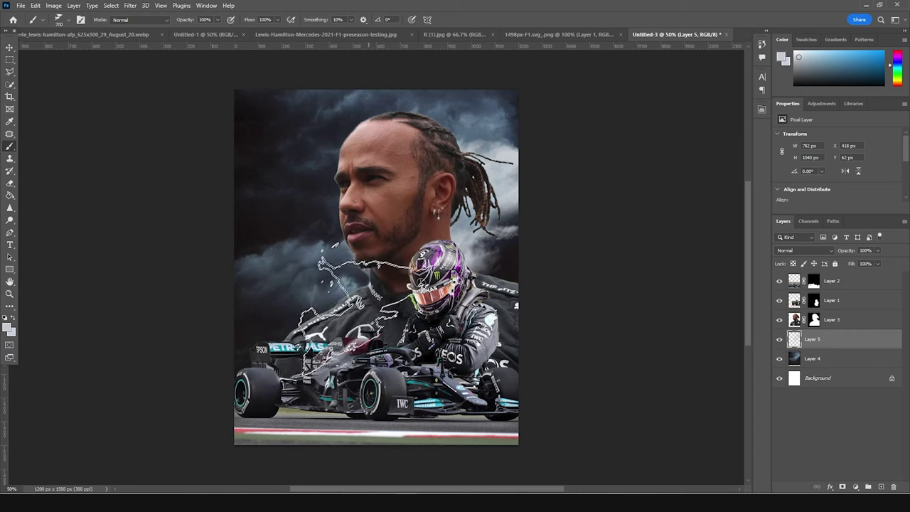
click(366, 308)
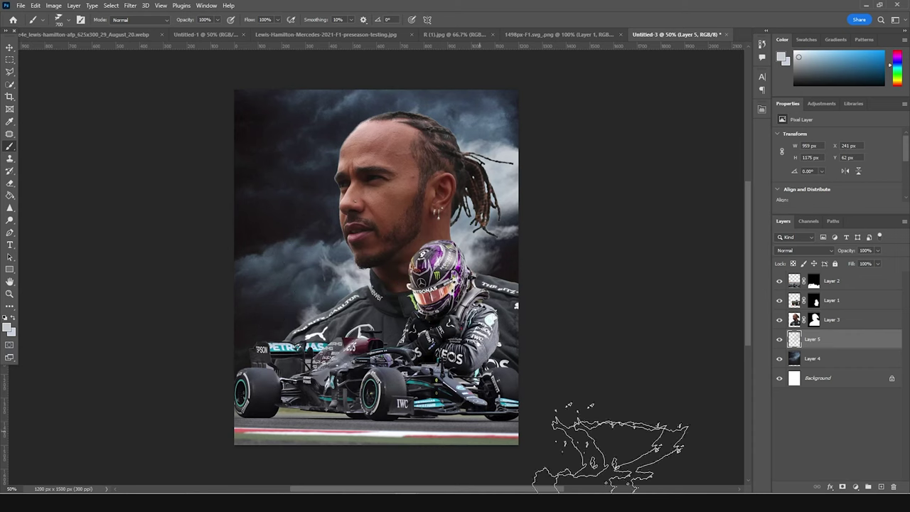
Create a new layer above the portrait and stamp 1000 px clouds over its right shoulder and behind the car.
click(829, 321)
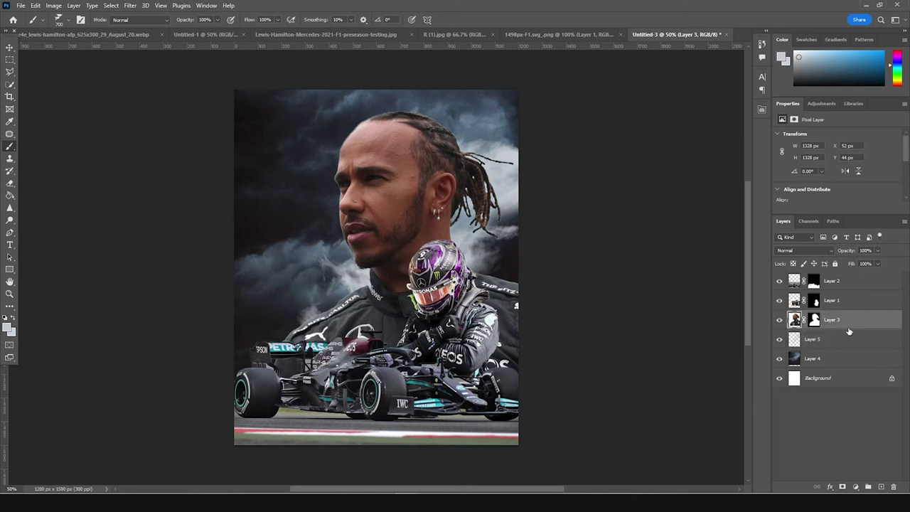
click(880, 488)
key(bracketright)
key(bracketright)
key(bracketright)
click(535, 305)
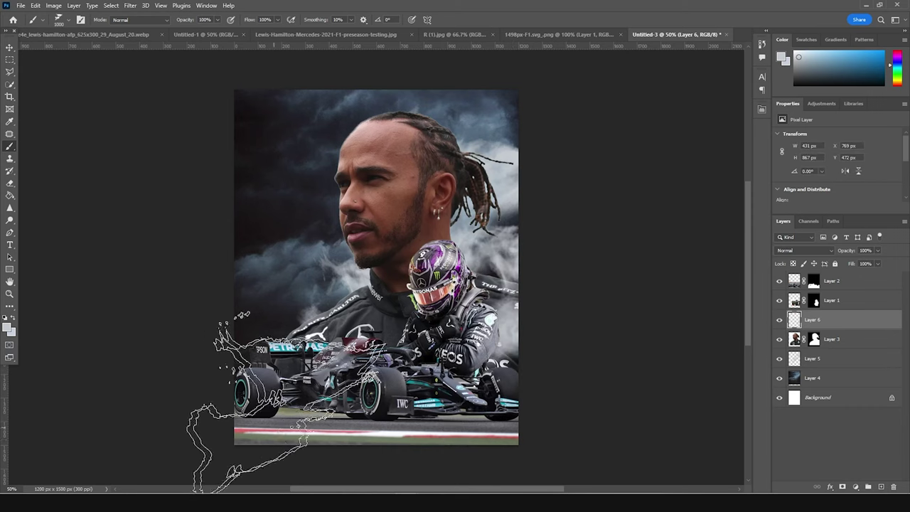
click(364, 429)
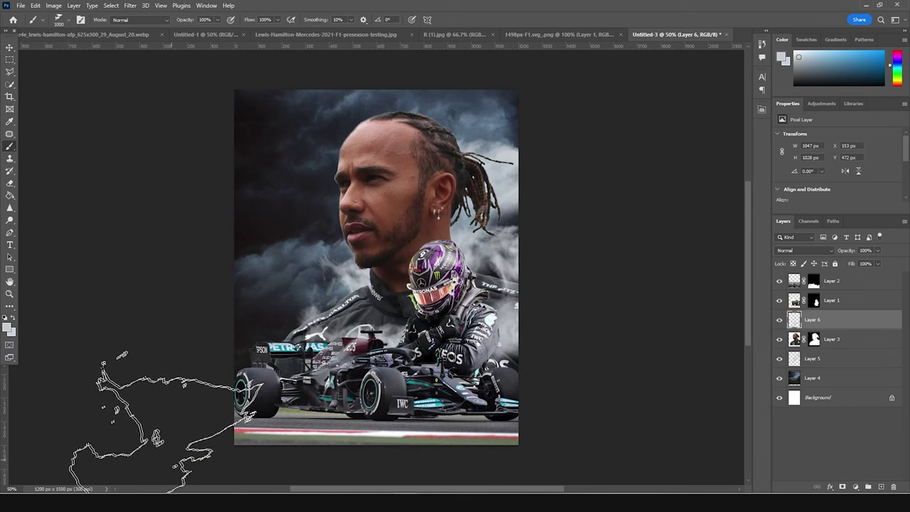
Create a new layer above the helmeted driver and stamp cloud effects behind the race car.
click(830, 300)
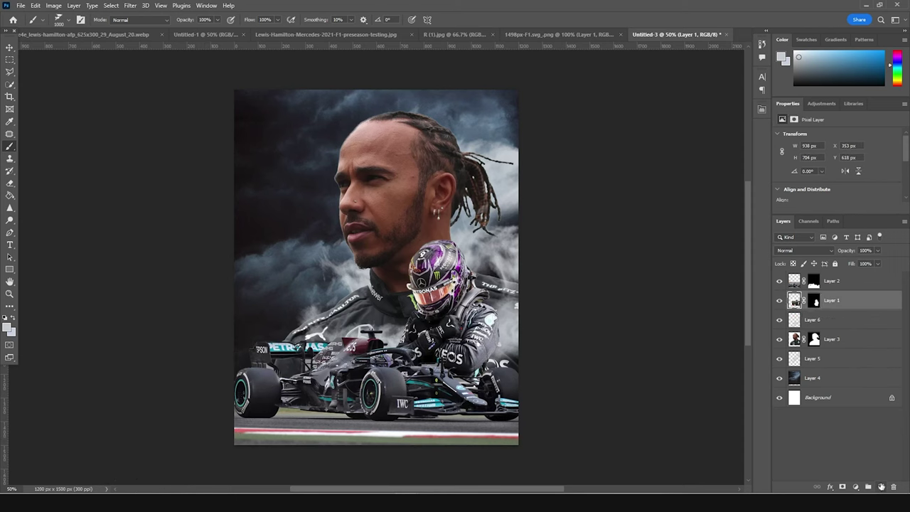
click(880, 486)
click(498, 412)
click(249, 419)
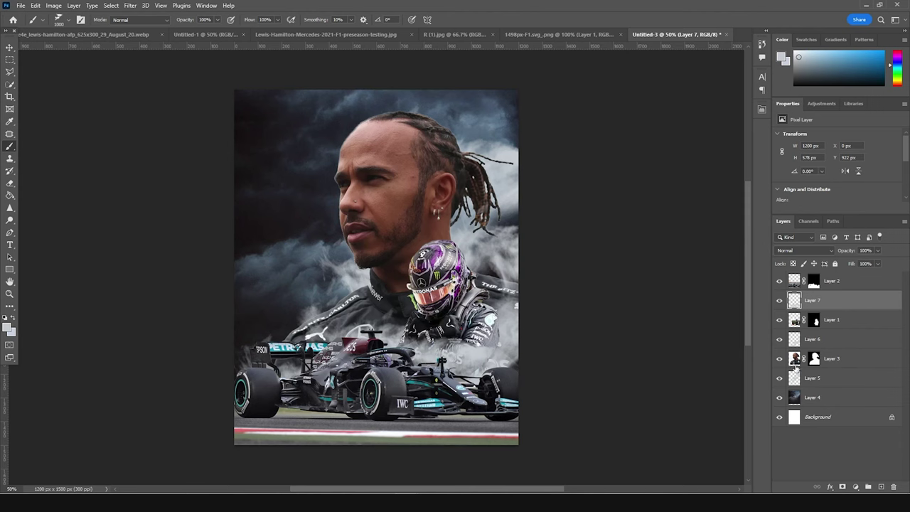
Open the portrait layer in the Camera Raw Filter and set Highlights to -100 and Shadows to +33.
click(832, 358)
click(130, 5)
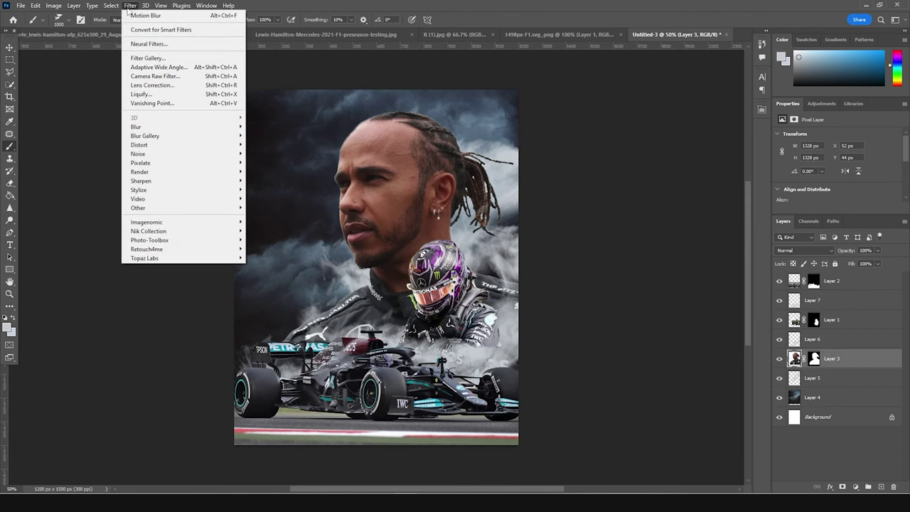
click(161, 85)
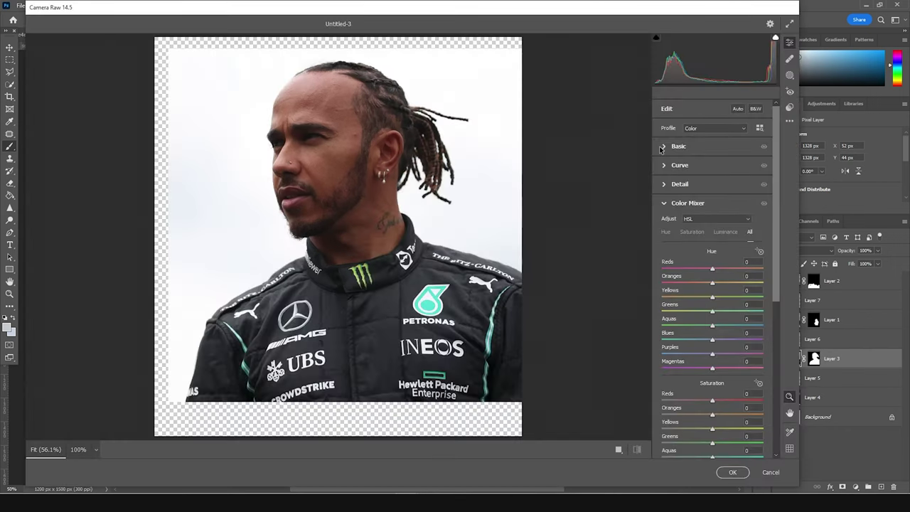
click(663, 146)
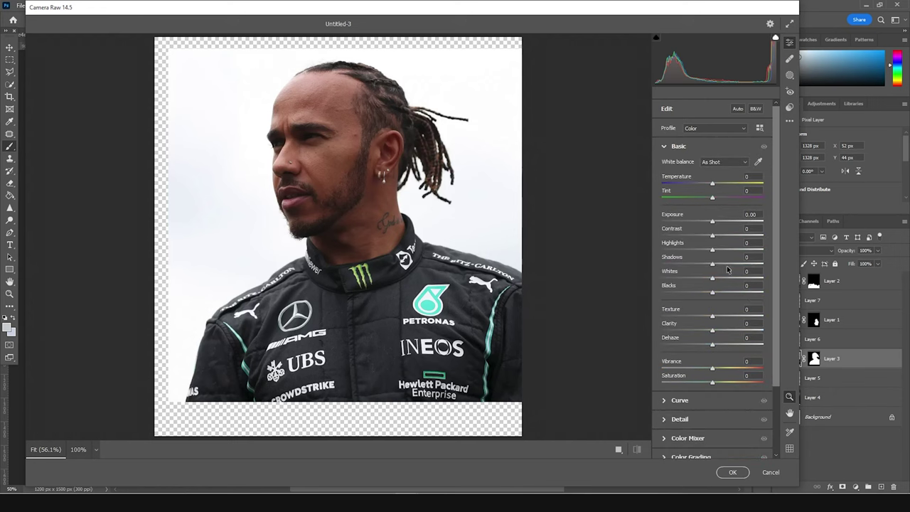
drag(680, 250, 649, 249)
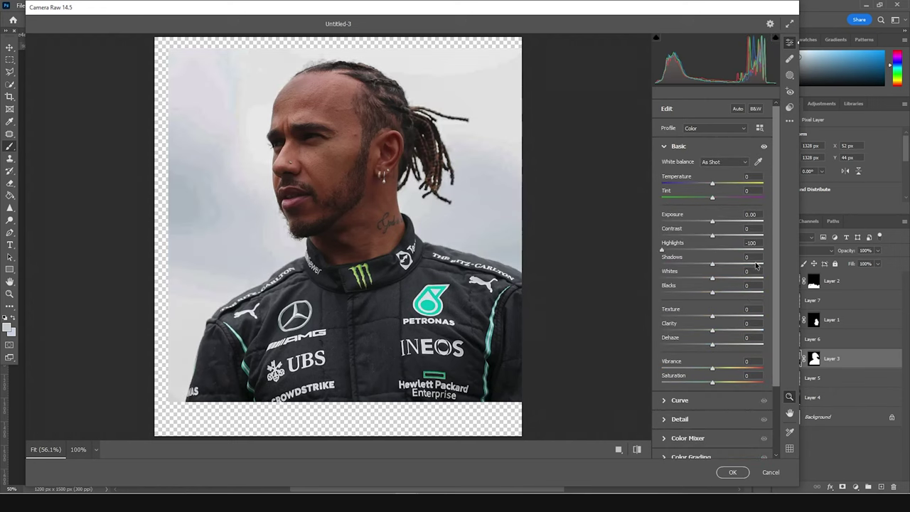
click(729, 264)
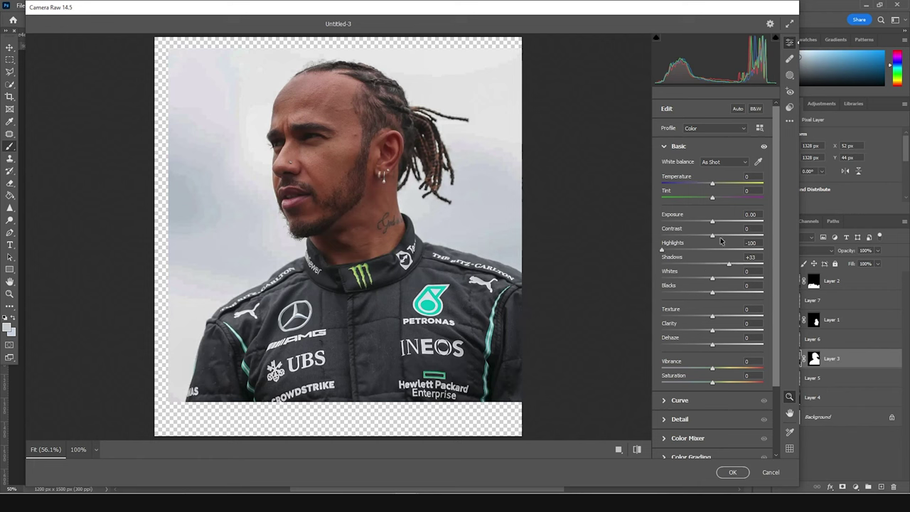
Raise the portrait's Clarity to +81 and Texture to +64.
scroll(710, 309, down, 3)
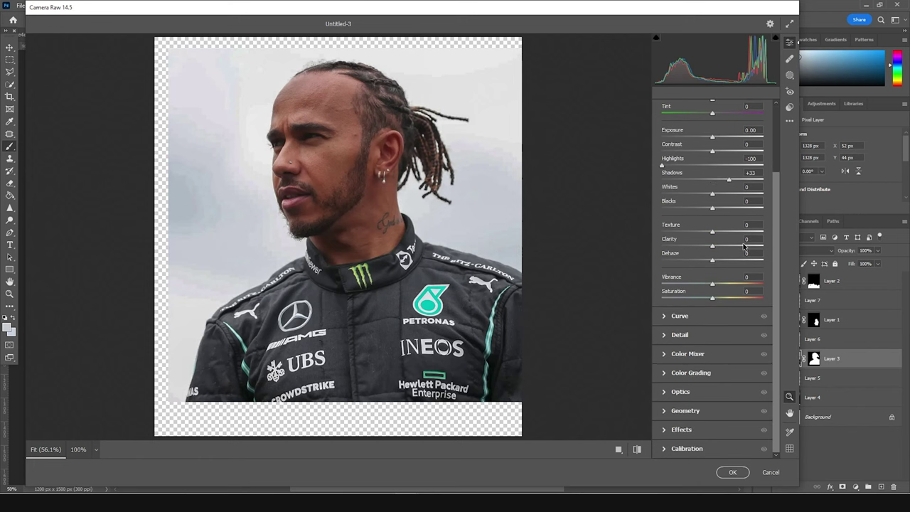
click(754, 247)
click(741, 232)
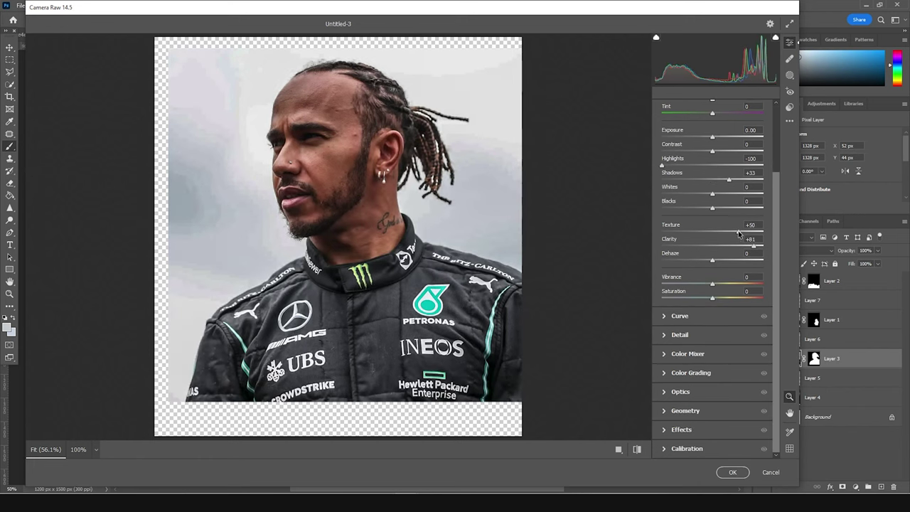
drag(741, 233, 748, 232)
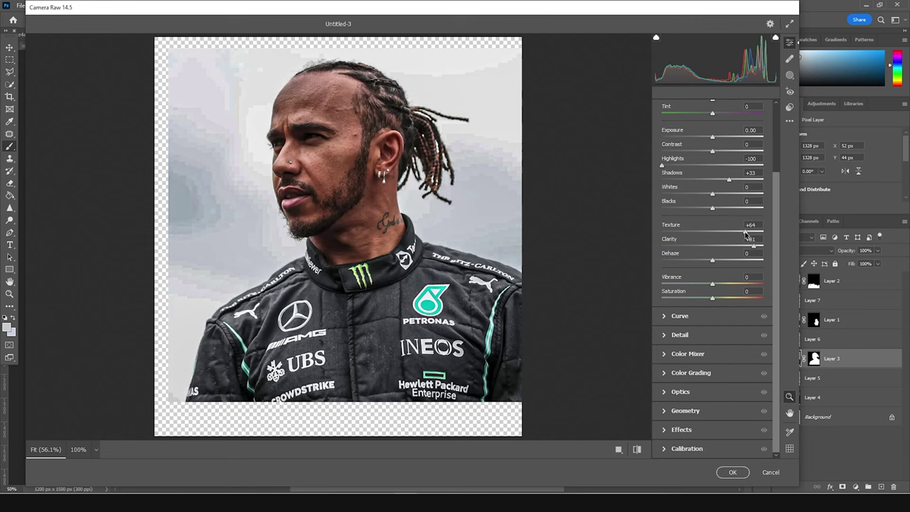
Set the portrait's Noise Reduction to 22 and Color Noise Reduction to 20.
click(665, 334)
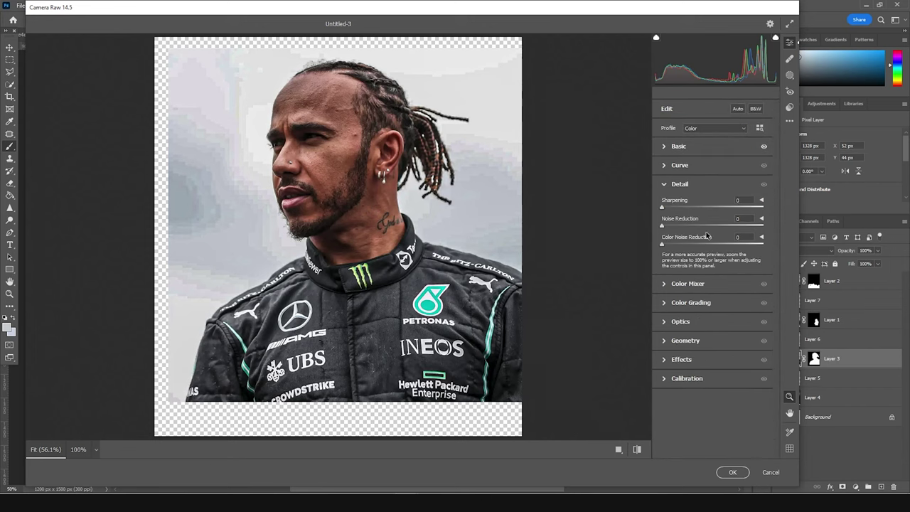
click(683, 224)
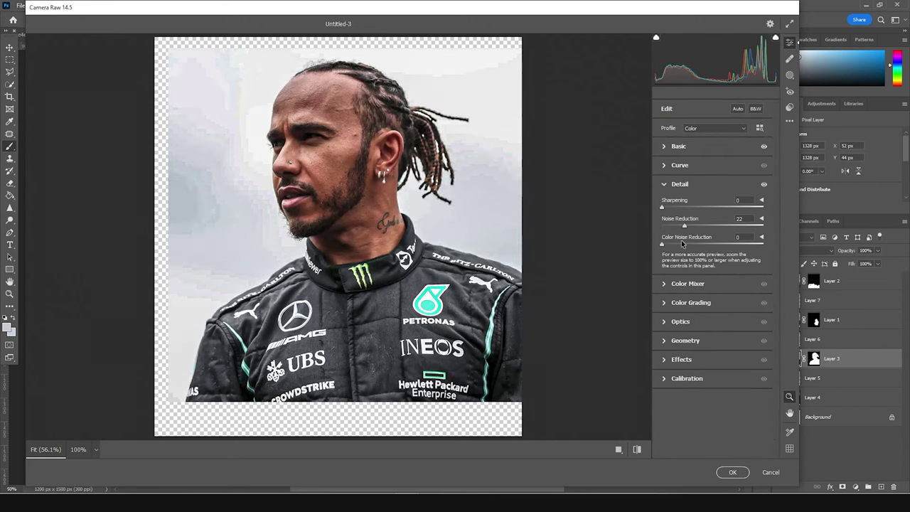
click(681, 243)
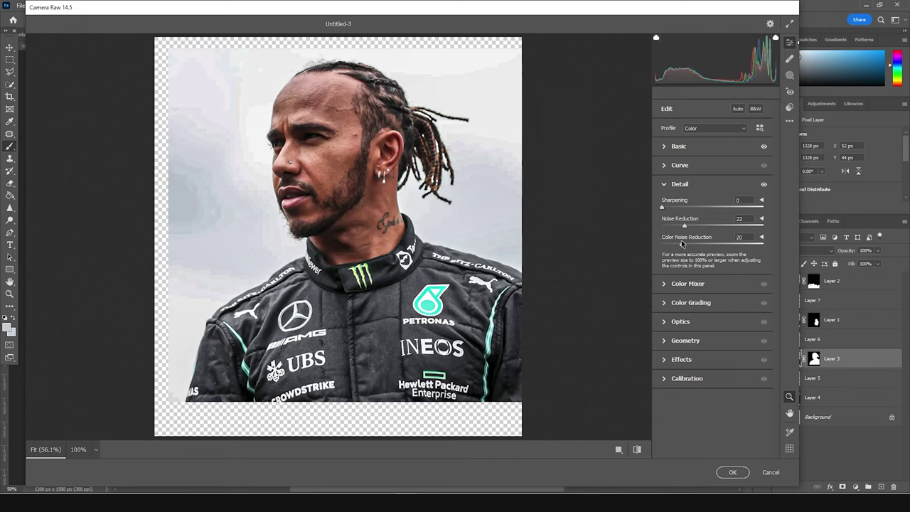
Shift the portrait's Color Mixer hues: Reds -55, Oranges -46, Aquas +53, Blues -52, Purples -57 and Magentas -12.
click(664, 284)
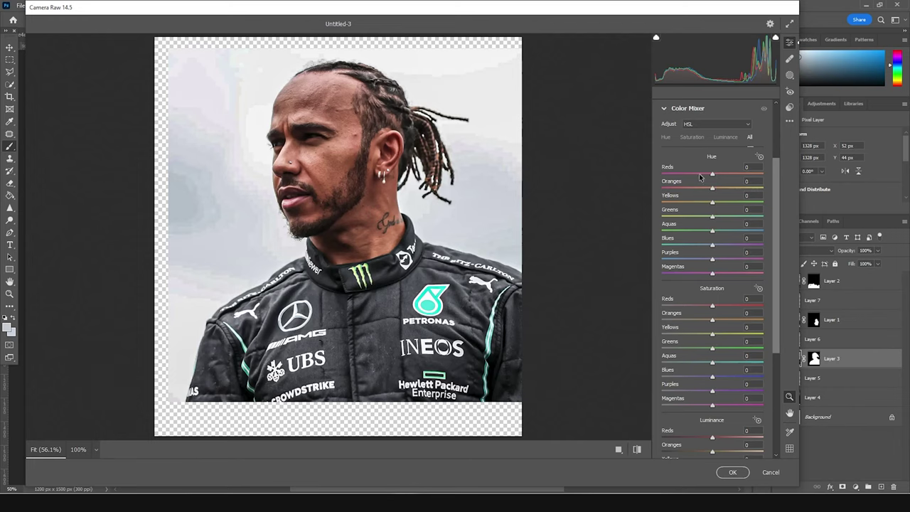
drag(687, 176, 684, 177)
drag(696, 187, 689, 191)
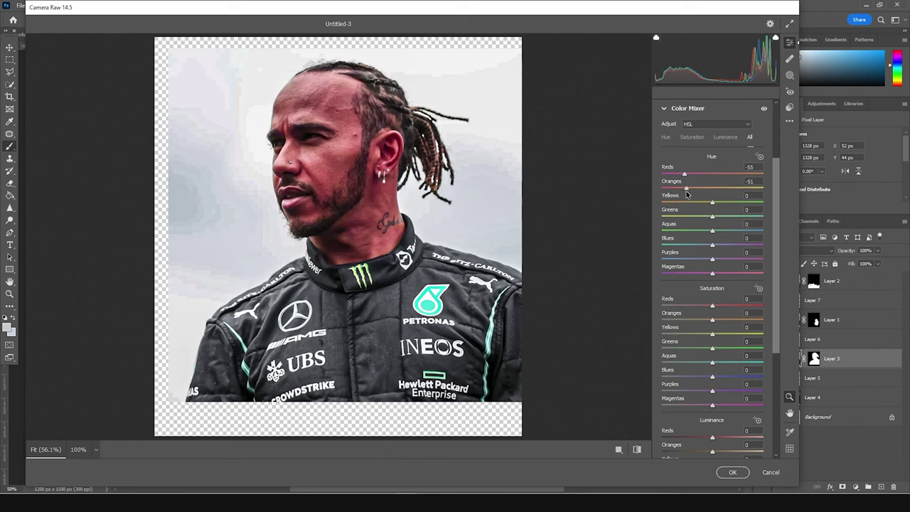
drag(713, 230, 740, 238)
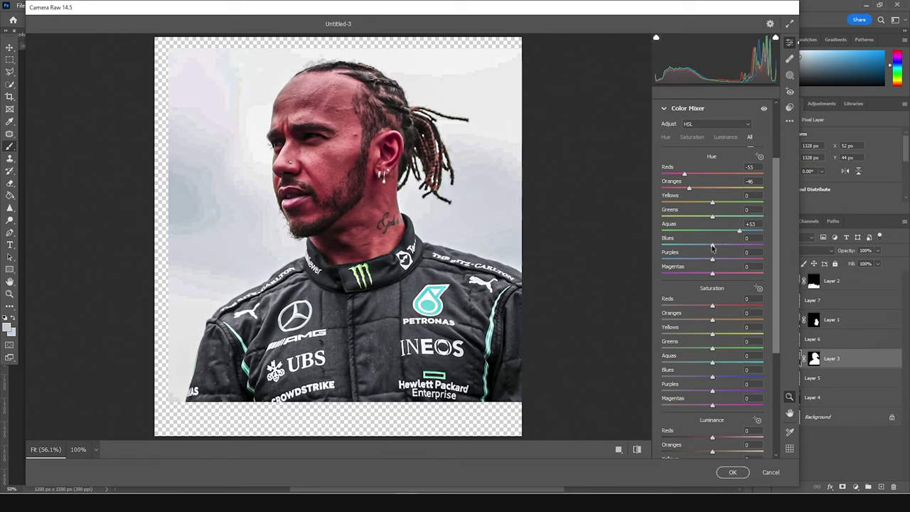
drag(712, 245, 684, 245)
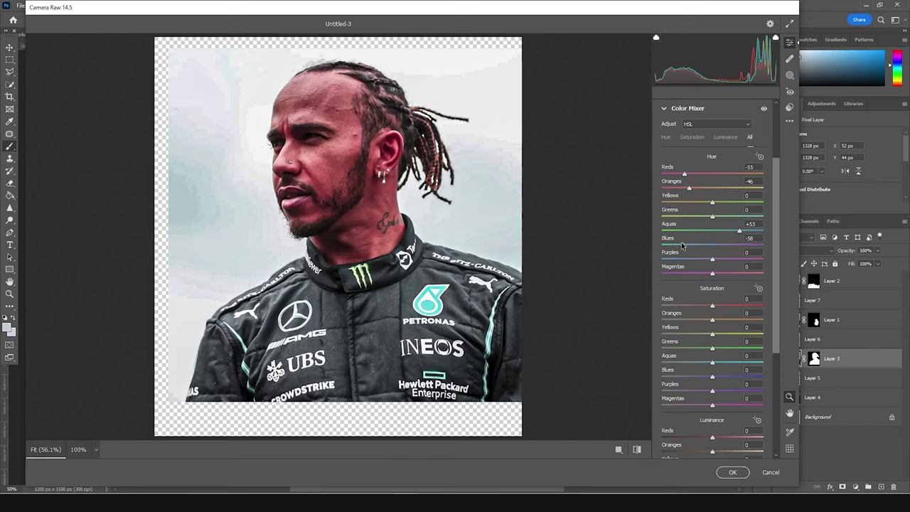
drag(684, 248, 593, 271)
drag(673, 260, 670, 264)
drag(704, 273, 706, 273)
Set the Color Mixer saturation to Reds -21, Oranges -14, Purples -100 and Magentas -100, and apply the filter to the portrait.
drag(669, 391, 614, 407)
drag(703, 322, 705, 321)
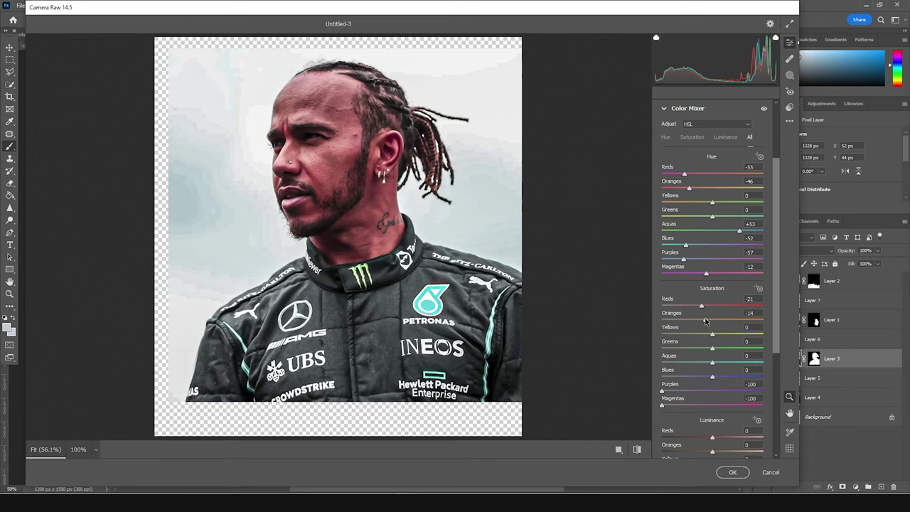
click(732, 472)
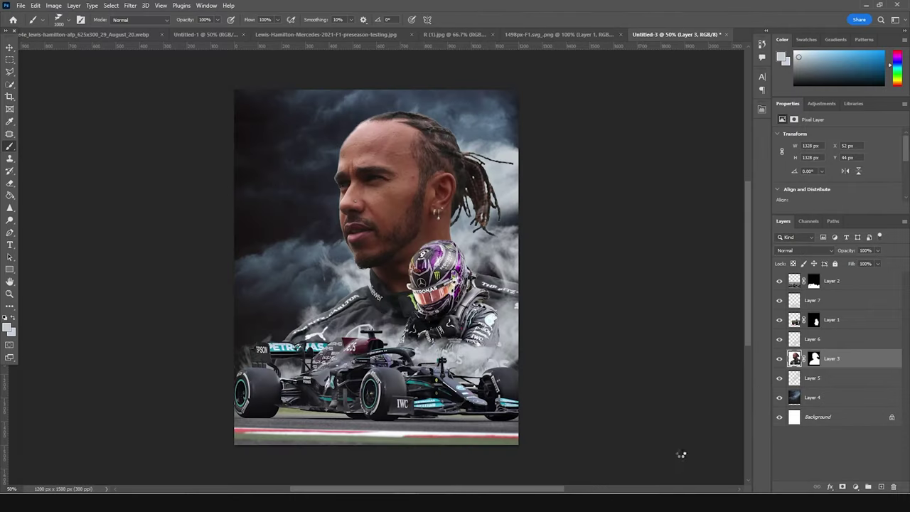
Reapply the last Camera Raw Filter to the race car layer and the helmeted driver layer.
click(10, 48)
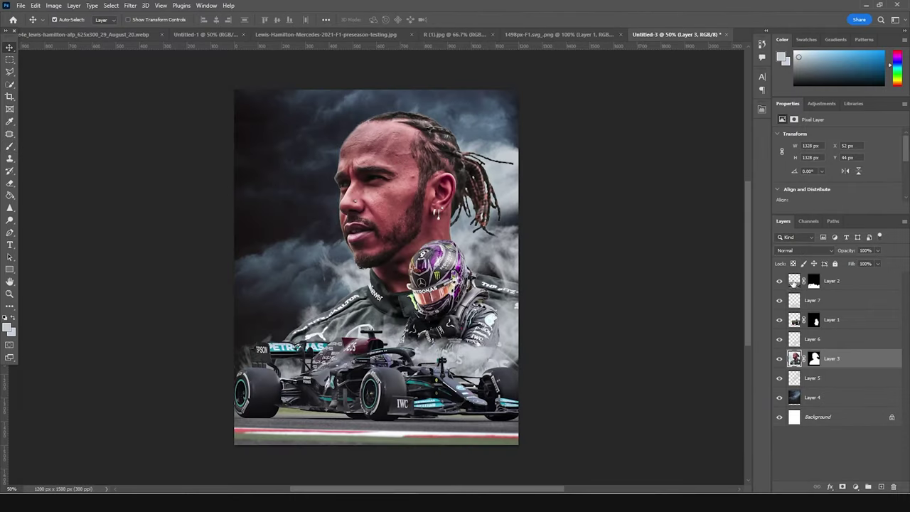
click(794, 281)
click(112, 6)
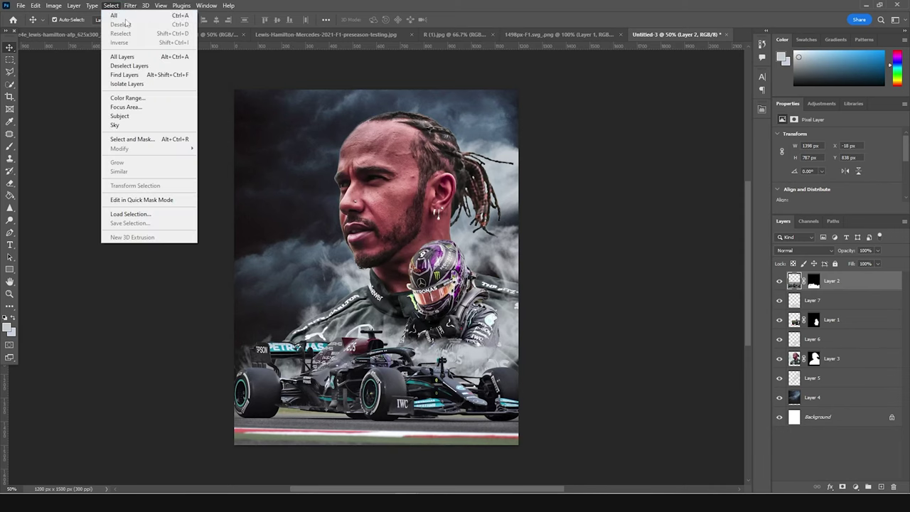
click(149, 14)
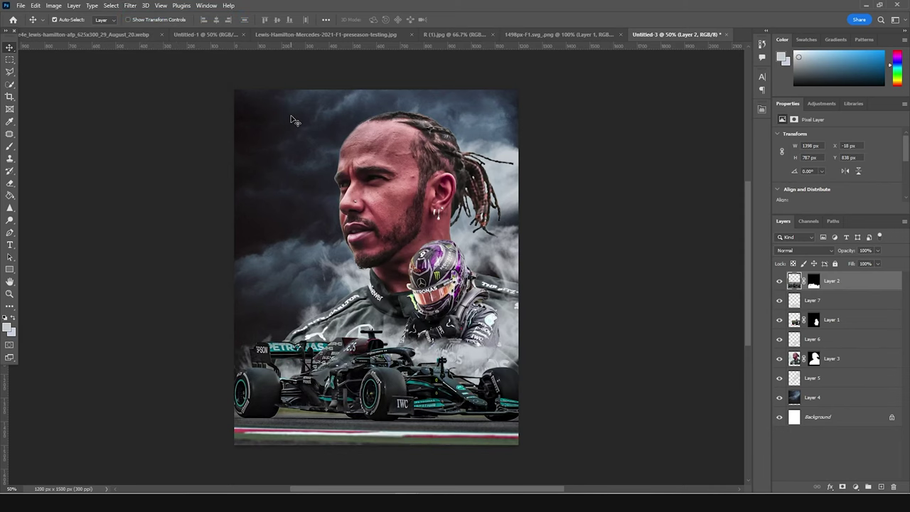
click(794, 320)
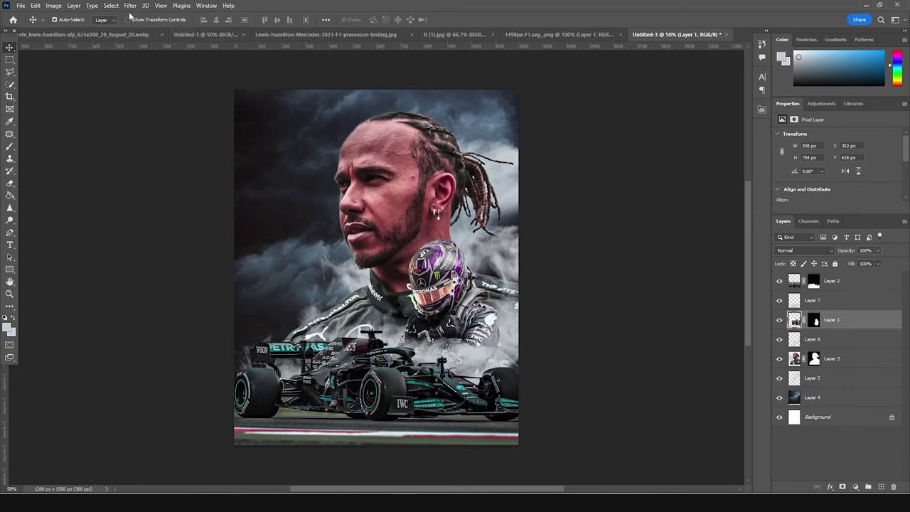
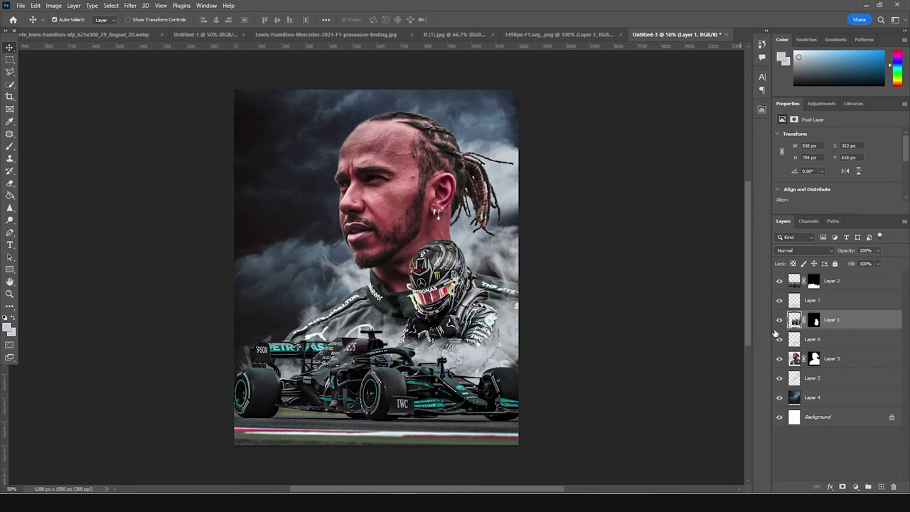
Create a new layer directly beneath the portrait and set the foreground colour to the near-white ebf0f3 for the cloud brush.
click(798, 378)
click(878, 486)
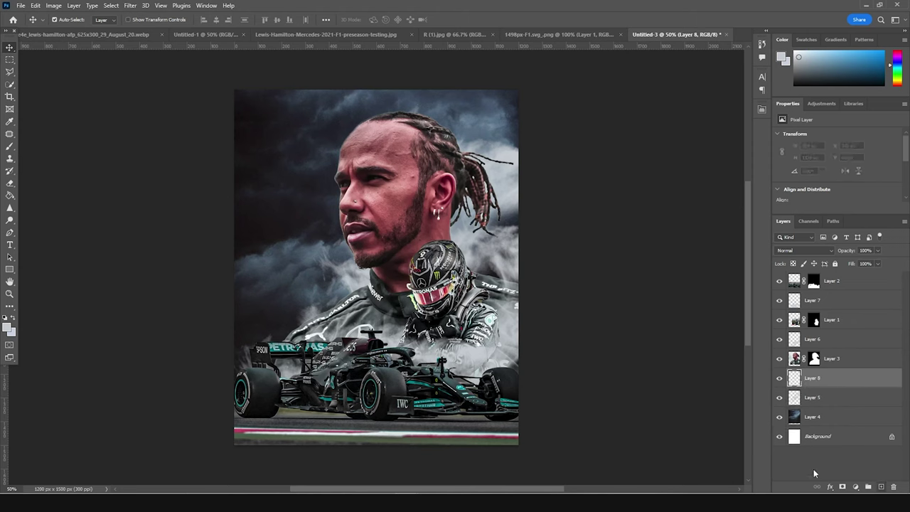
key(b)
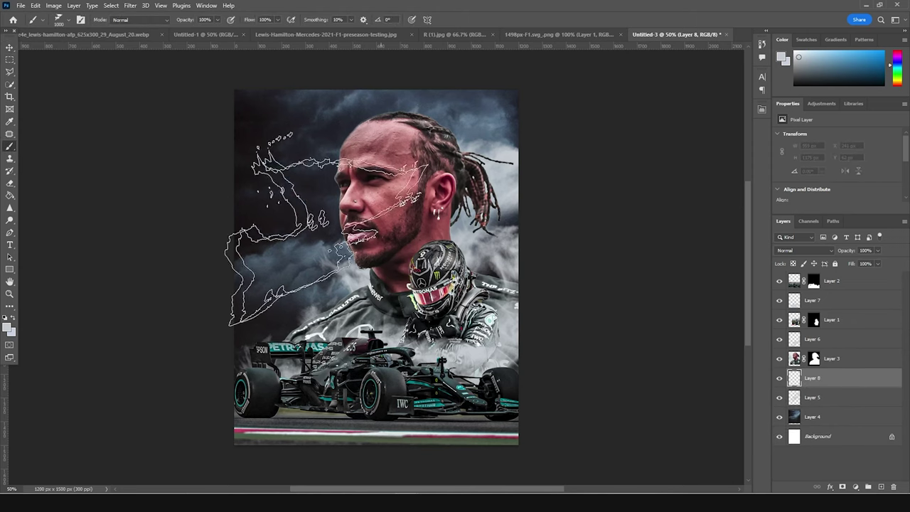
click(8, 328)
click(589, 205)
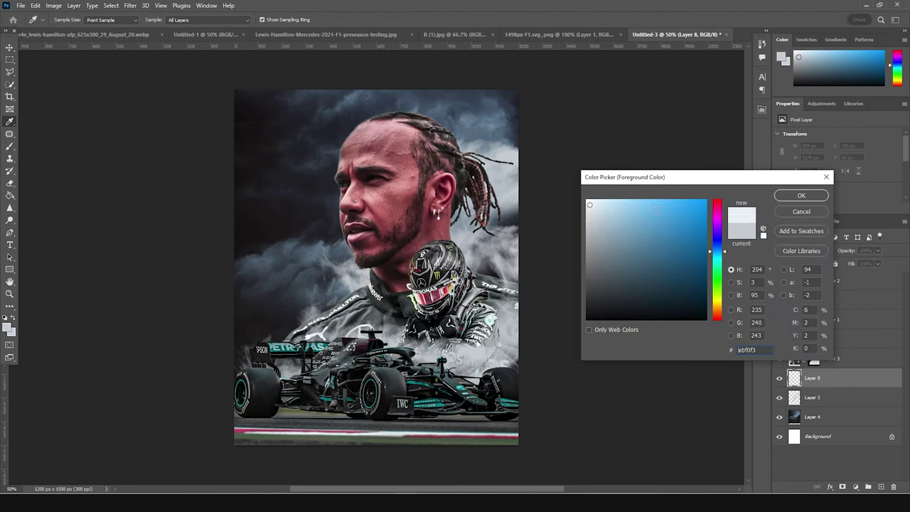
click(786, 200)
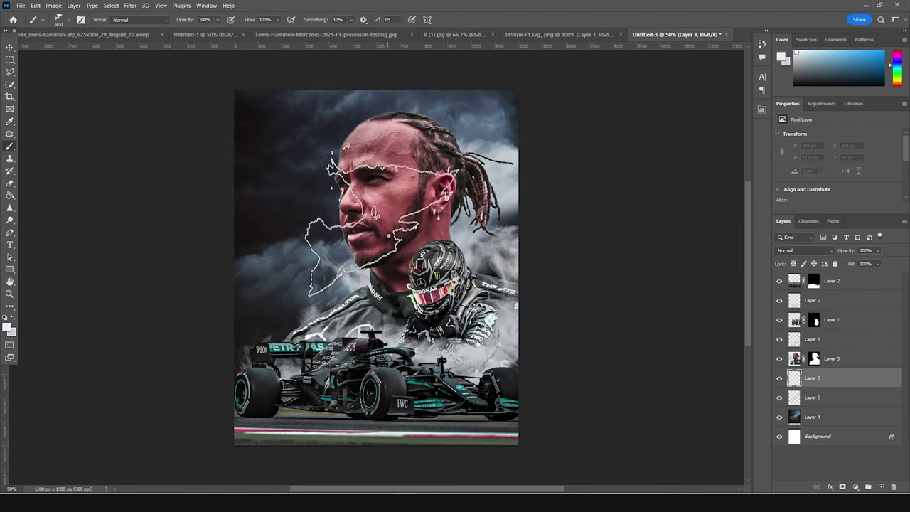
Set the cloud brush to 900 px and stamp bright clouds behind the portrait's head and face.
key(bracketright)
key(bracketright)
key(bracketright)
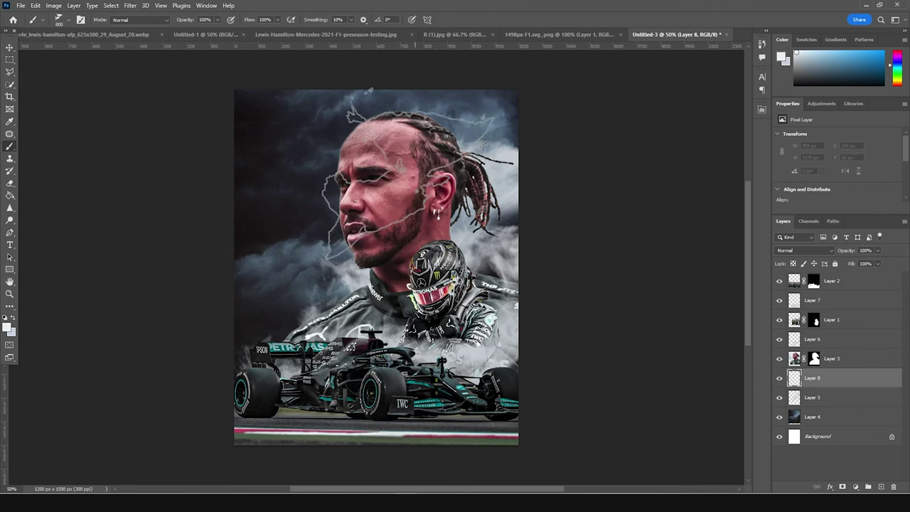
click(415, 187)
click(334, 241)
Reduce the cloud brush to 400 px and stamp a small bright cloud behind the portrait's chin.
key(bracketleft)
key(bracketleft)
key(bracketleft)
key(bracketleft)
key(bracketleft)
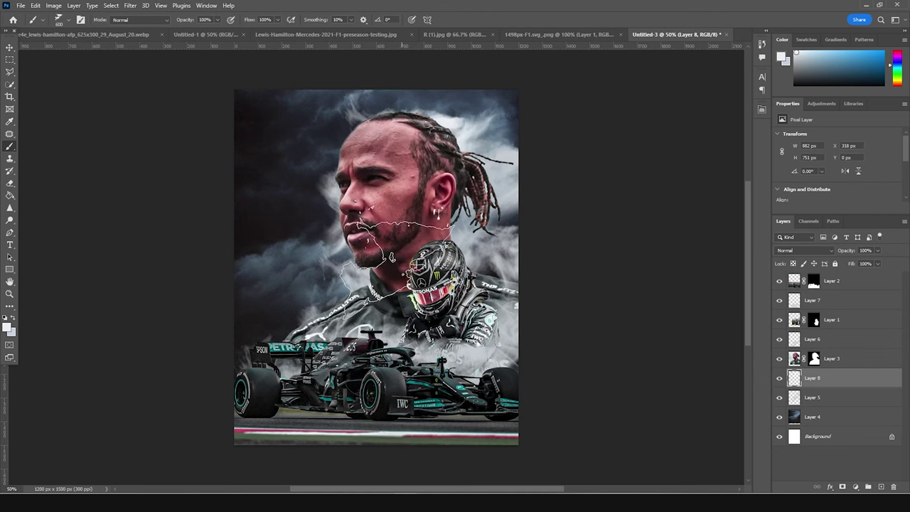
click(357, 275)
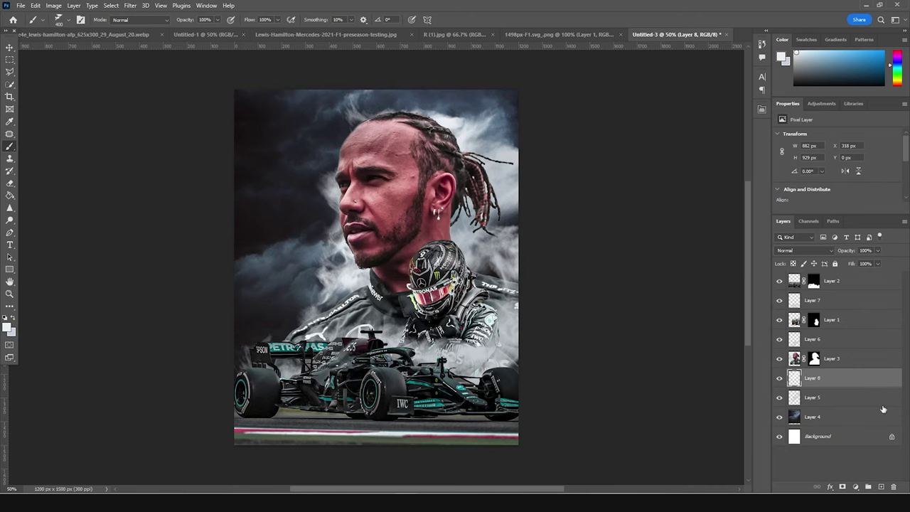
drag(853, 264, 863, 263)
Create a new layer above the portrait and clip it to the portrait layer.
click(792, 361)
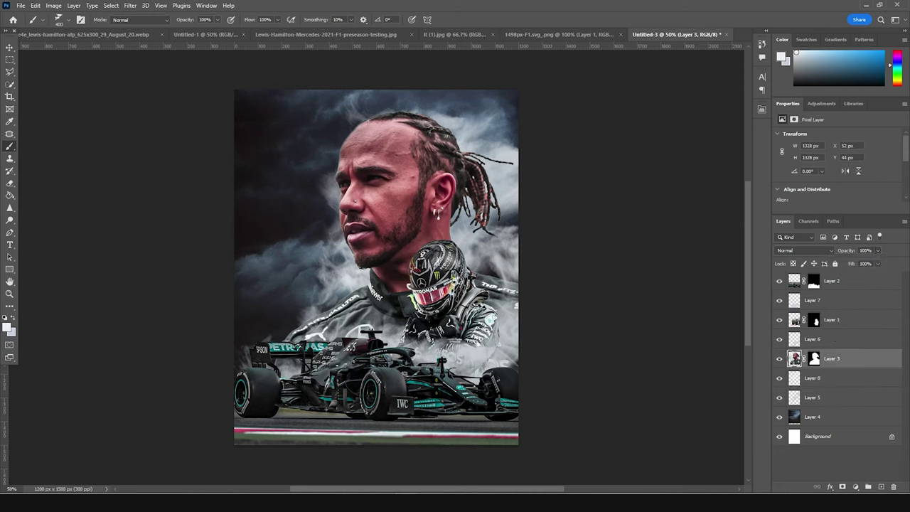
click(880, 487)
right_click(845, 364)
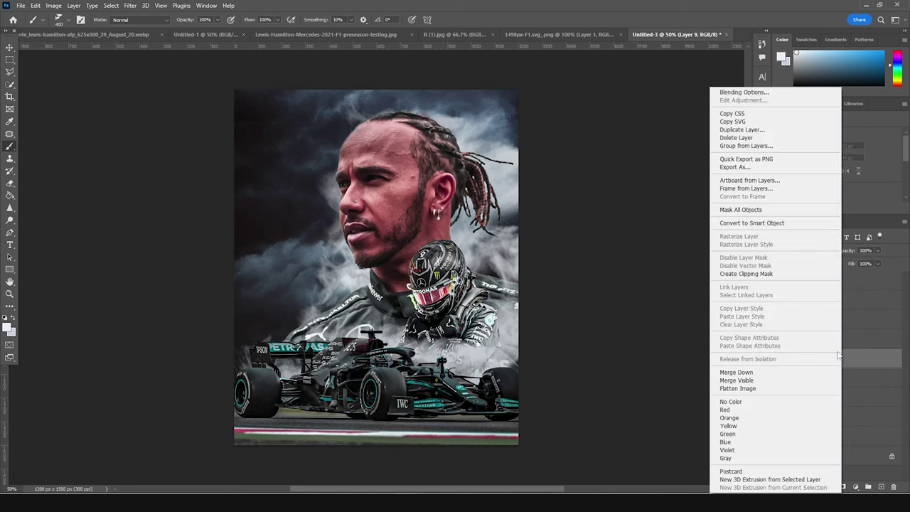
click(739, 273)
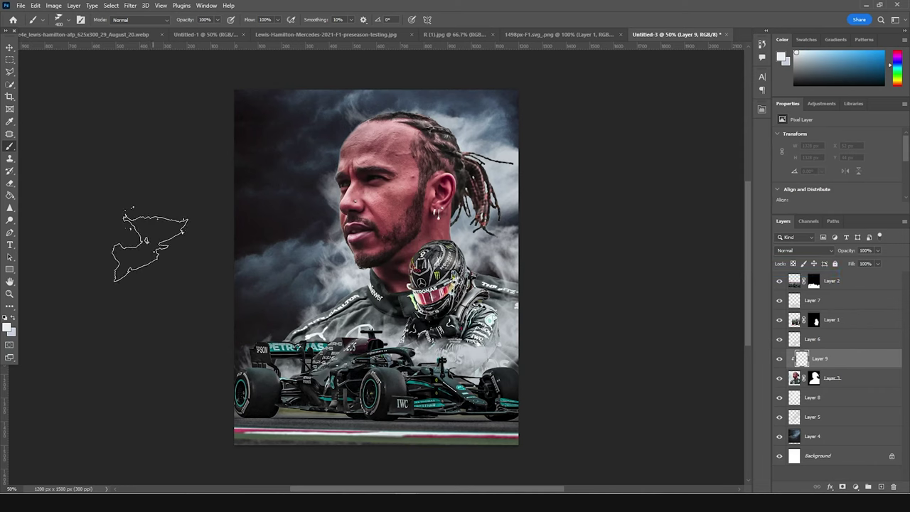
Switch the brush to the 400 px Soft Round preset from General Brushes.
click(68, 21)
drag(159, 193, 165, 129)
click(82, 166)
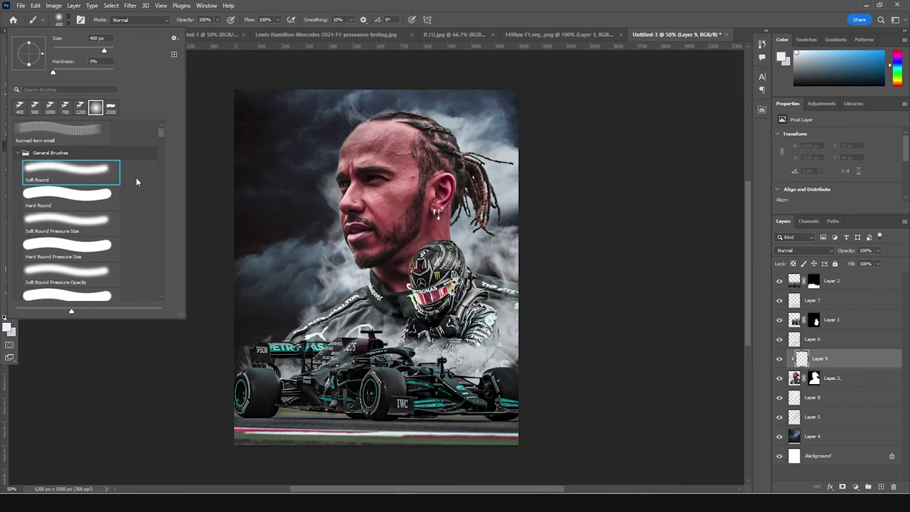
Reduce the Soft Round brush to 60 px and paint a light rim along the portrait's forehead, nose and chin edge on Layer 9.
click(815, 362)
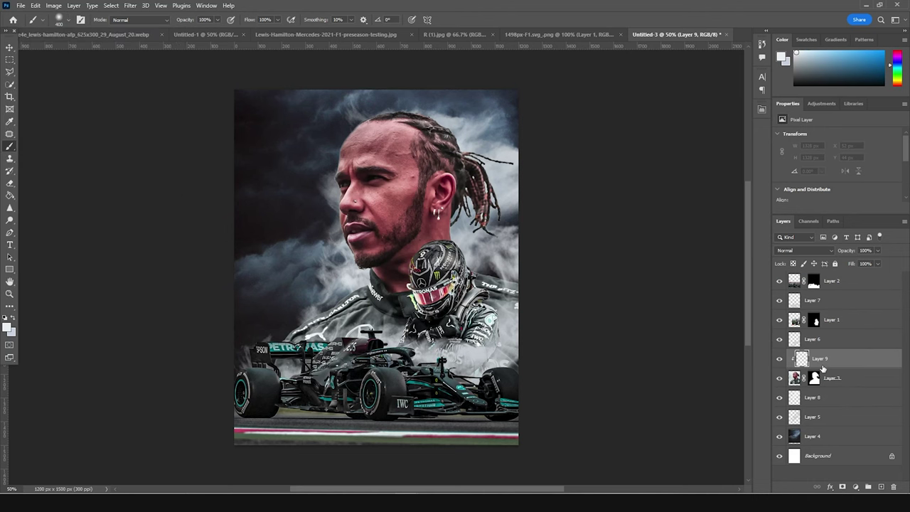
key(ctrl+plus)
key(ctrl+plus)
key(ctrl+plus)
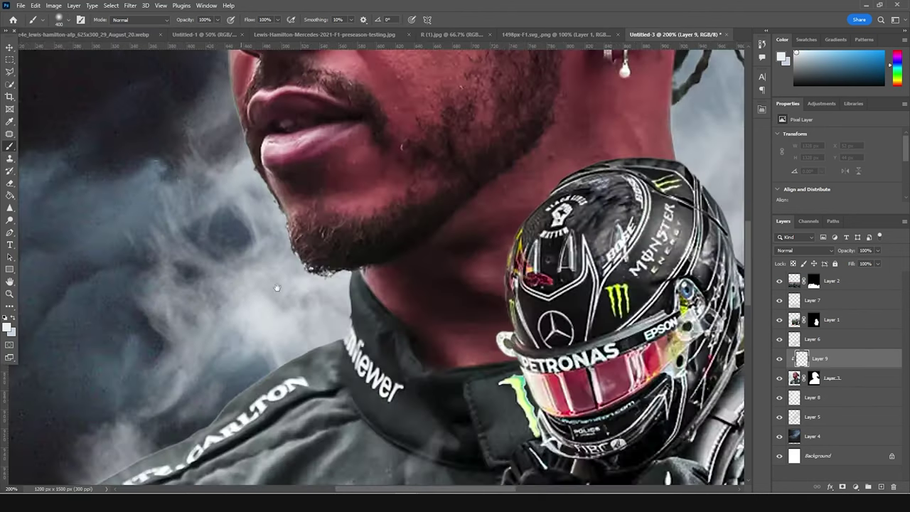
drag(243, 200, 448, 484)
drag(403, 253, 444, 386)
key([)
key(bracketleft)
key(bracketleft)
key(bracketleft)
key(bracketleft)
key(bracketleft)
key(bracketleft)
key(bracketleft)
key(bracketleft)
key(bracketleft)
key(bracketleft)
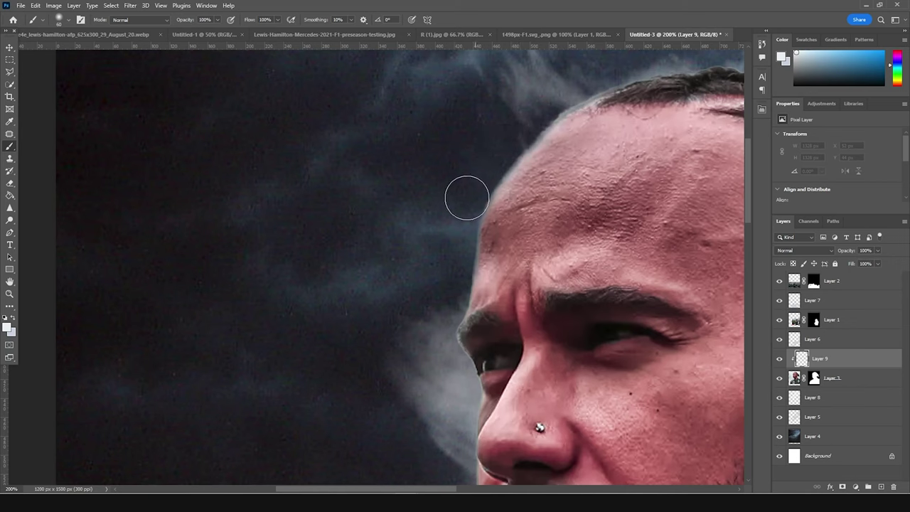
drag(449, 419, 414, 468)
mouse_move(437, 401)
mouse_down()
mouse_move(479, 275)
mouse_move(483, 181)
mouse_move(496, 229)
mouse_up()
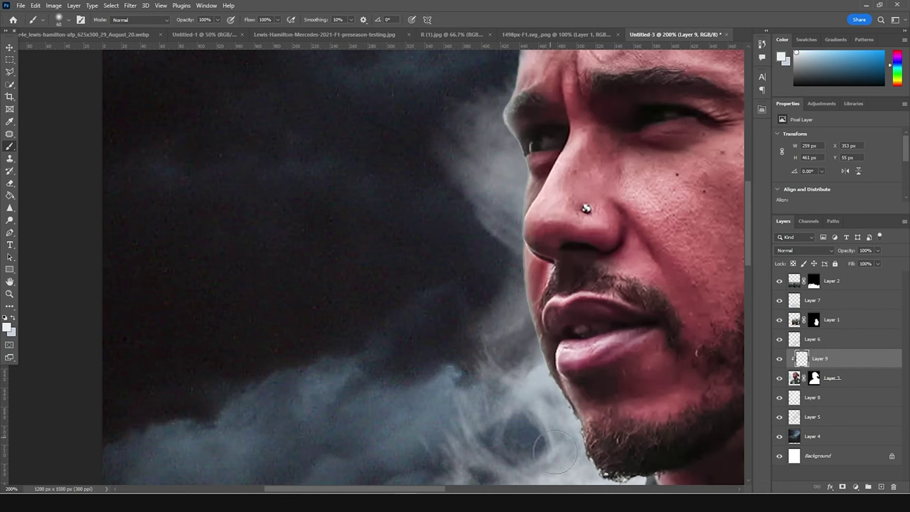
drag(457, 177, 438, 306)
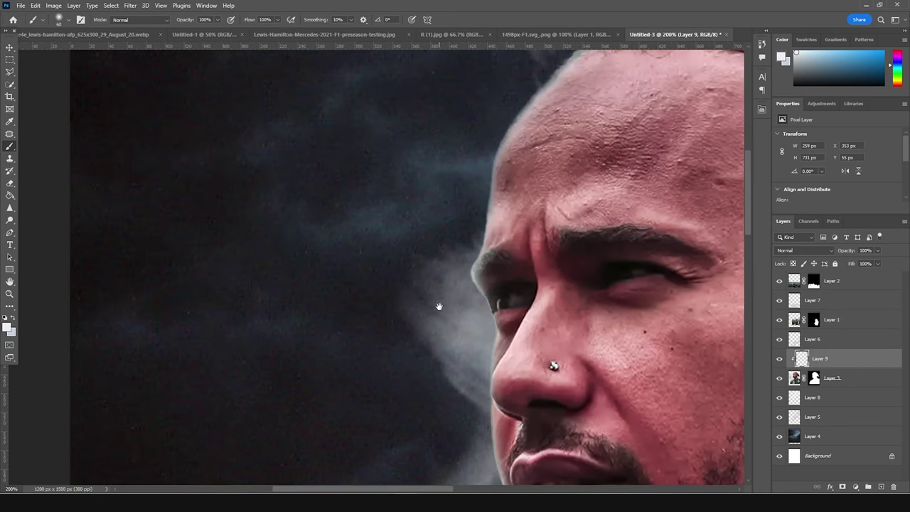
Extend the light rim on Layer 9 over the top of the portrait's head and around the braids.
mouse_move(497, 107)
mouse_down()
mouse_move(481, 178)
mouse_move(360, 334)
mouse_up()
drag(609, 204, 671, 224)
mouse_move(725, 241)
mouse_down()
mouse_move(533, 173)
mouse_move(657, 292)
mouse_up()
drag(607, 179, 355, 149)
key(ctrl+minus)
key(ctrl+minus)
mouse_move(447, 342)
mouse_down()
mouse_move(563, 209)
mouse_move(514, 236)
mouse_up()
Add an Exposure adjustment layer above Layer 9 with exposure -2.44, and invert its mask to black.
click(855, 487)
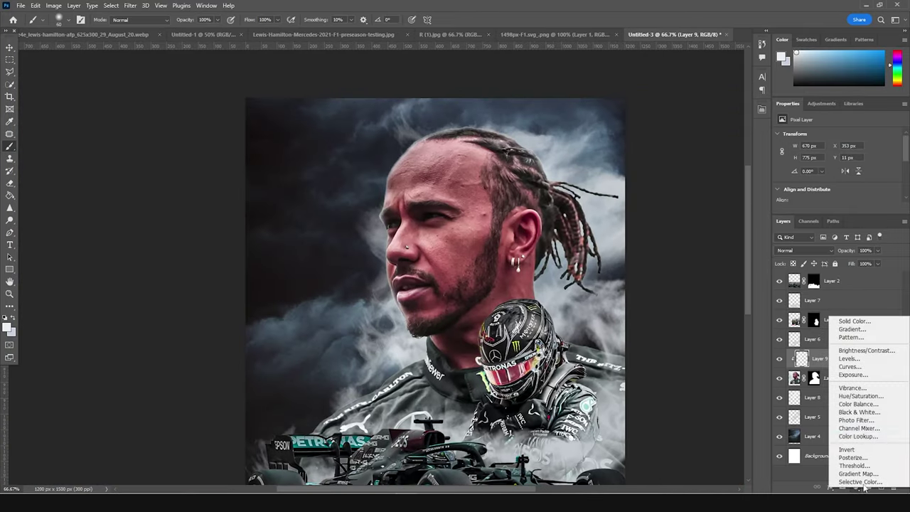
click(860, 377)
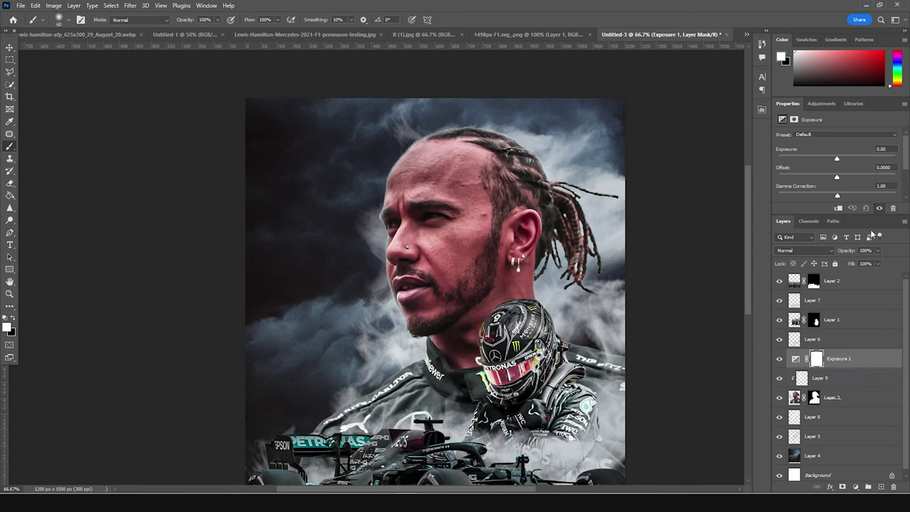
click(820, 159)
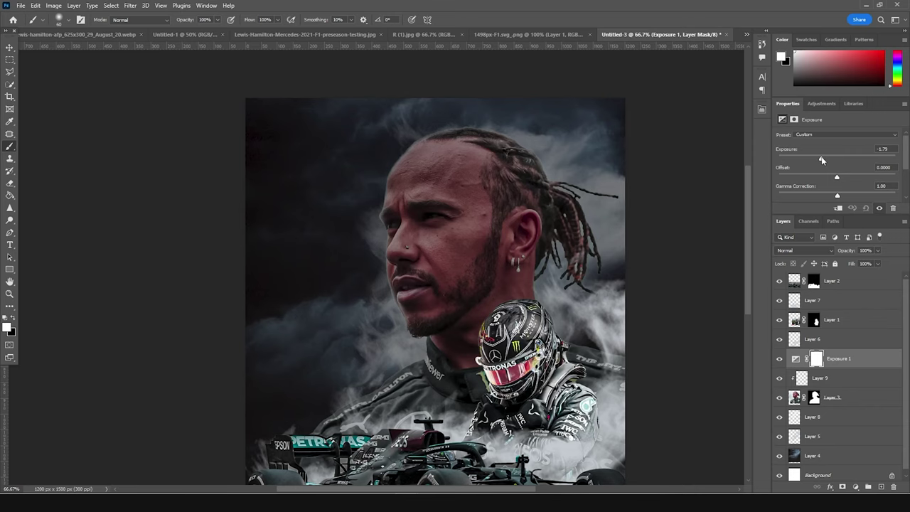
drag(820, 159, 815, 159)
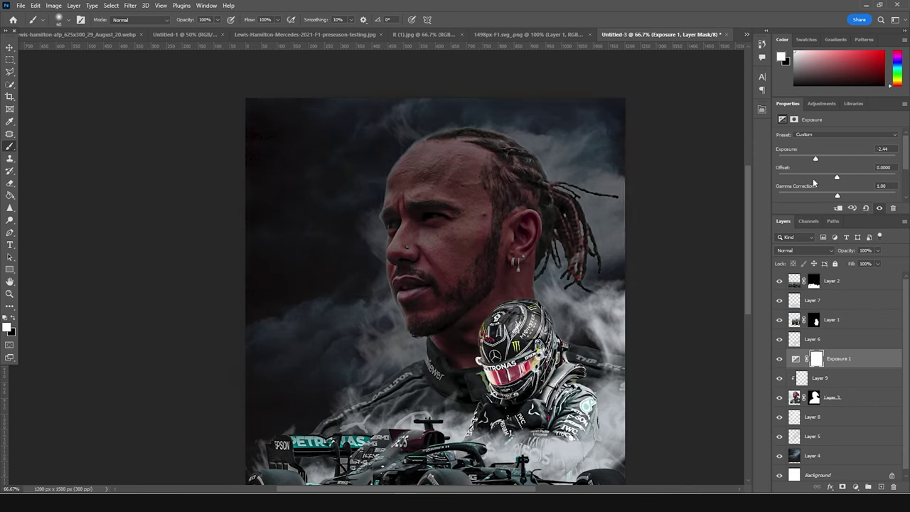
click(818, 360)
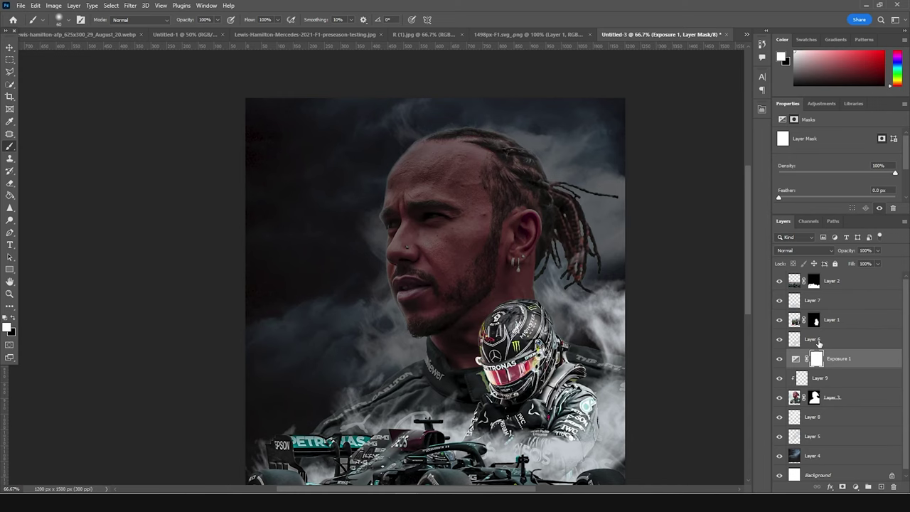
key(ctrl+i)
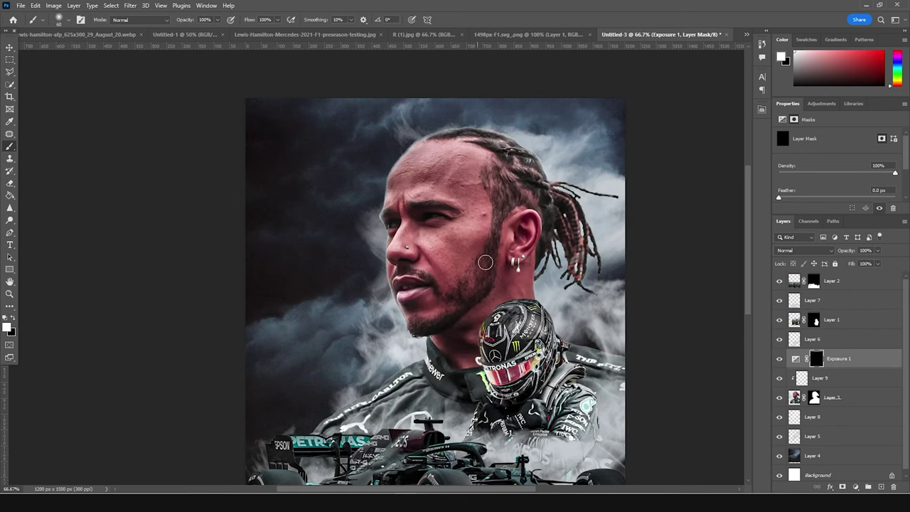
Paint shading onto the Exposure mask over the portrait's neck and suit with a 150 px white brush at 38% opacity.
key(bracketright)
key(bracketright)
key(bracketright)
mouse_move(510, 239)
mouse_down()
mouse_move(473, 306)
mouse_move(460, 311)
mouse_up()
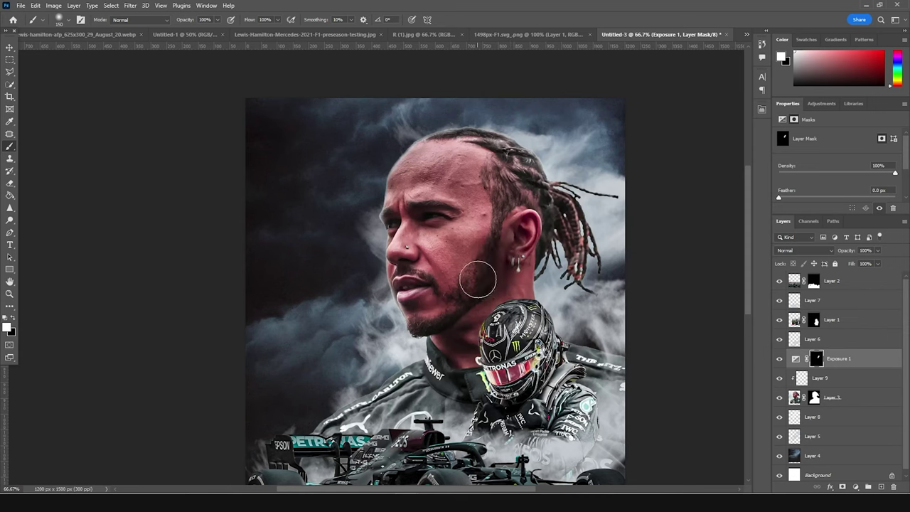
key(ctrl+z)
click(219, 19)
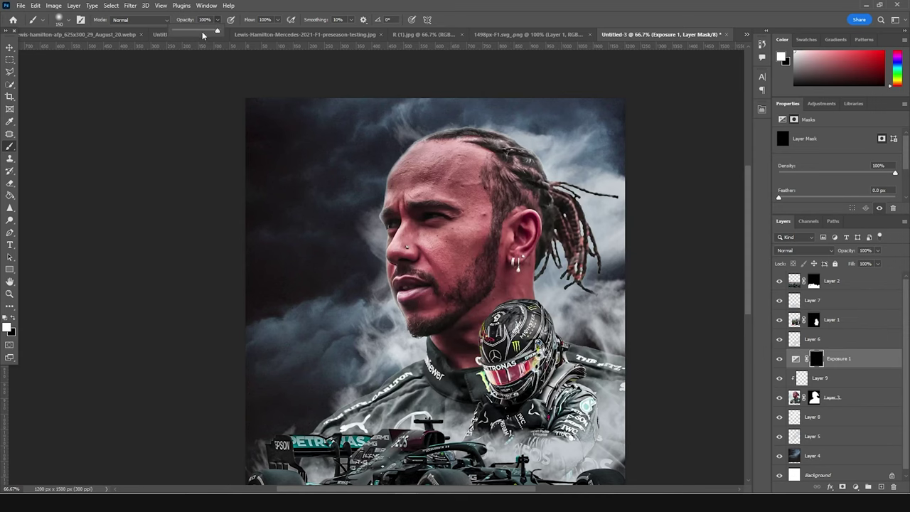
drag(187, 34, 192, 34)
mouse_move(505, 288)
mouse_down()
mouse_move(434, 352)
mouse_move(412, 354)
mouse_move(425, 394)
mouse_move(474, 412)
mouse_move(457, 427)
mouse_move(388, 406)
mouse_move(360, 433)
mouse_move(315, 448)
mouse_up()
drag(408, 406, 359, 444)
mouse_move(487, 417)
mouse_down()
mouse_move(527, 376)
mouse_move(558, 273)
mouse_up()
Shade the portrait's suit around the helmeted driver with a larger brush on the Exposure mask, finishing with a 125 px brush.
key(])
key(])
key(])
key(])
key(])
mouse_move(668, 393)
mouse_down()
mouse_move(569, 369)
mouse_move(550, 404)
mouse_up()
key([)
key([)
key([)
key(bracketleft)
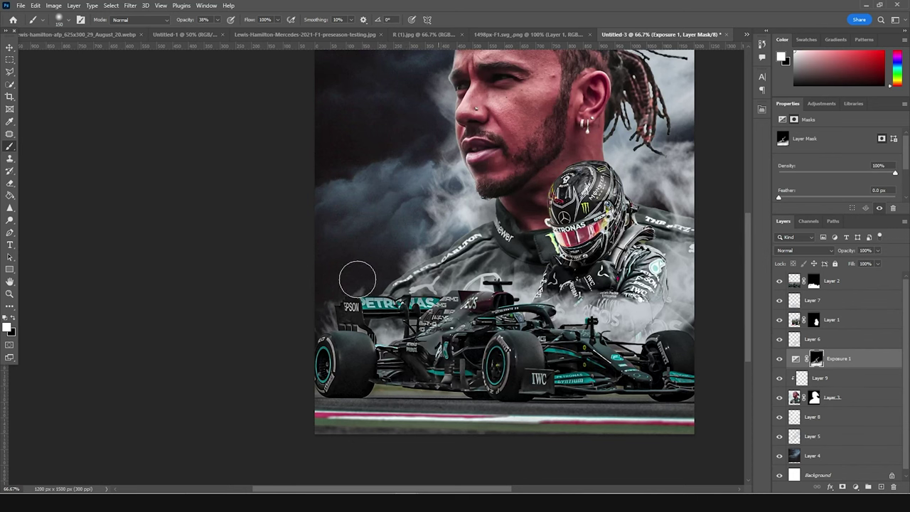
key(bracketleft)
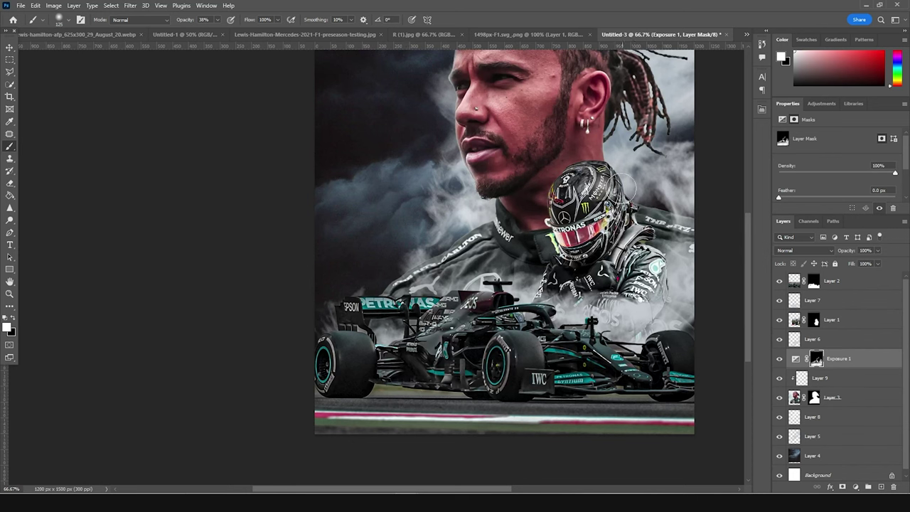
Reduce the brush to 70 px and switch its colour to black for refining the Exposure mask around the portrait's face.
scroll(567, 237, up, 3)
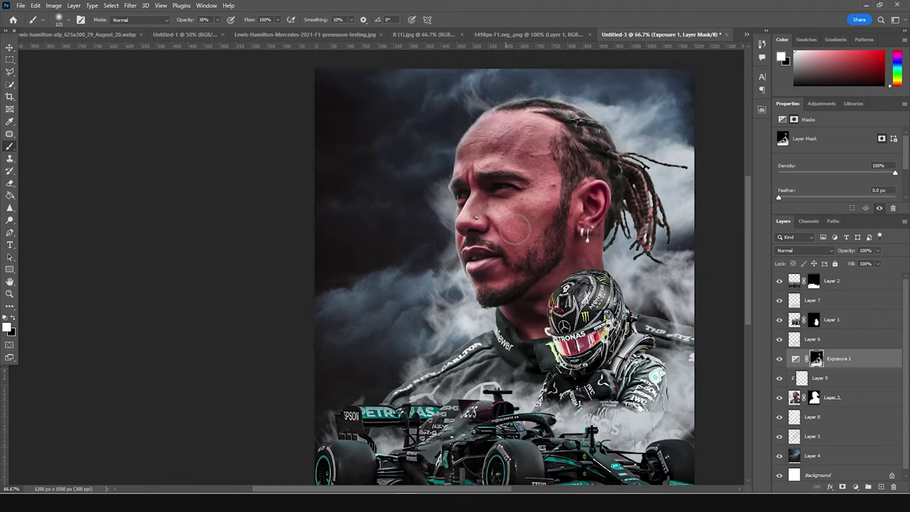
key(bracketleft)
key(bracketleft)
key(bracketleft)
key(bracketleft)
key(x)
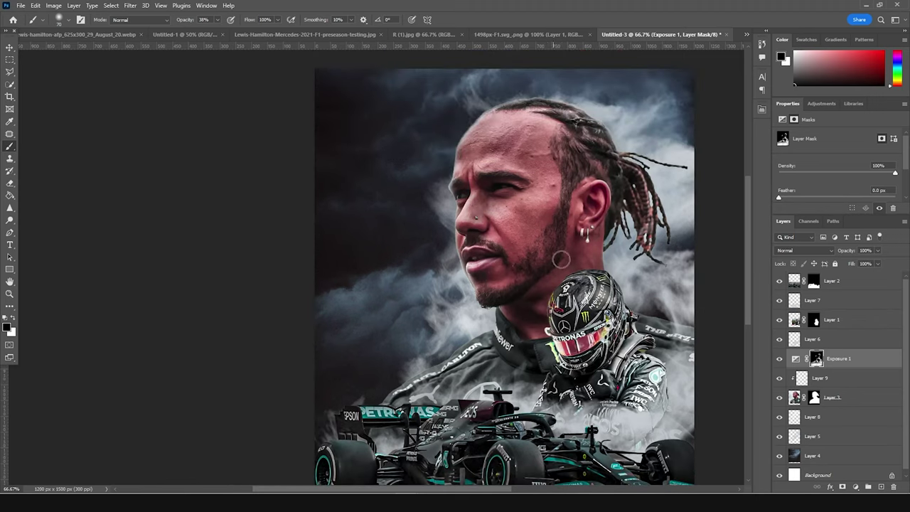
Toggle the Exposure 1 layer's visibility to compare the shading and examine the whole poster.
click(779, 361)
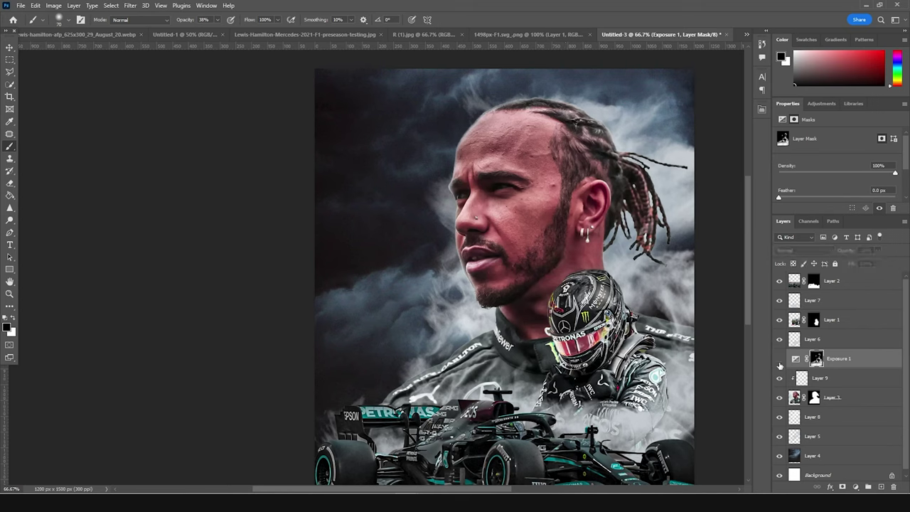
click(780, 363)
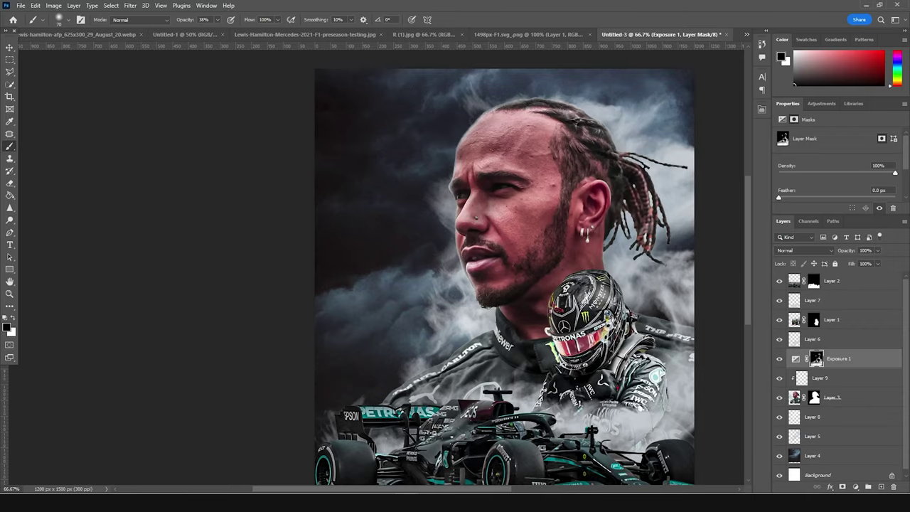
key(ctrl+minus)
key(ctrl+minus)
key(ctrl+minus)
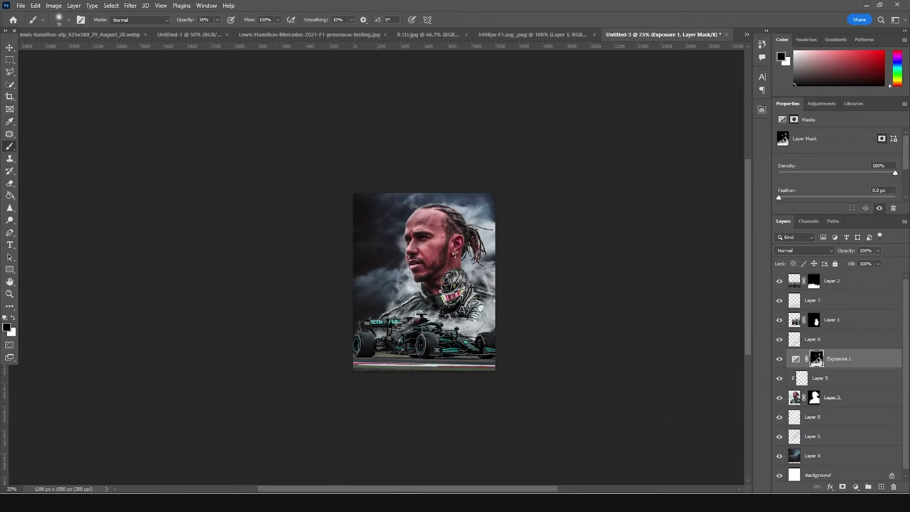
key(ctrl+plus)
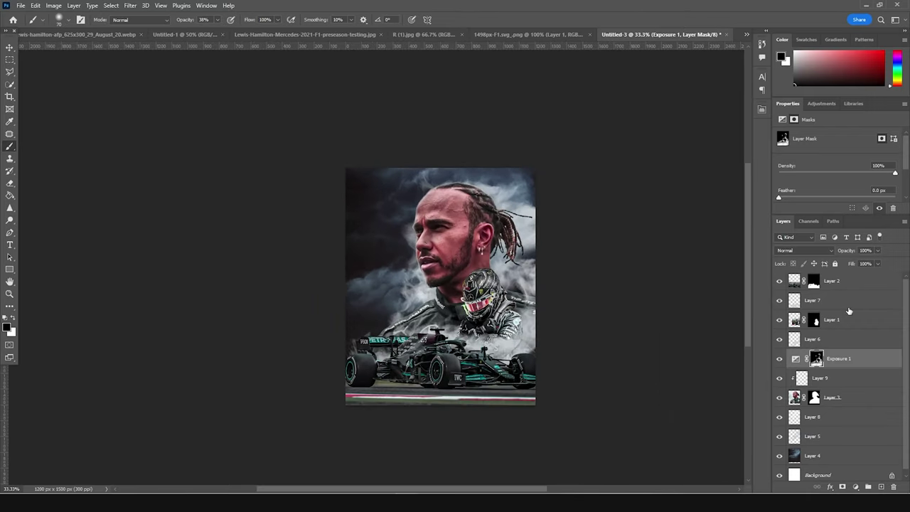
Add a Color Lookup adjustment layer above Layer 2 and load the windymoodlut 2020.cube 3D LUT.
click(853, 283)
click(856, 486)
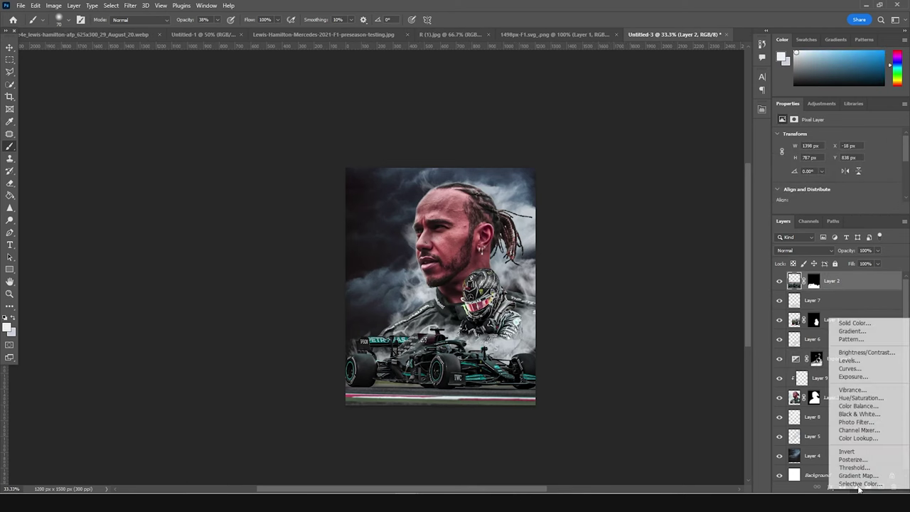
click(858, 438)
click(849, 136)
click(843, 148)
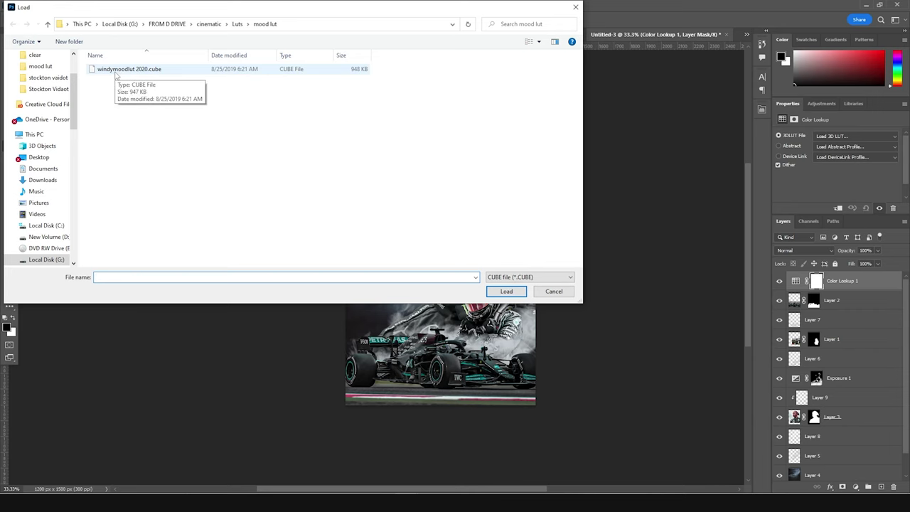
click(116, 73)
click(506, 292)
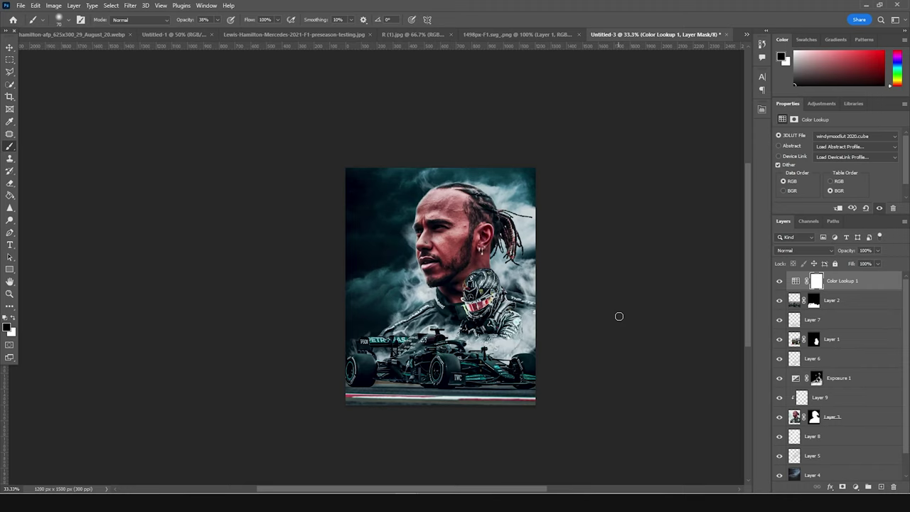
Add the text LEWIS in white Archivo Black on the dark area beside the portrait.
click(9, 244)
click(364, 284)
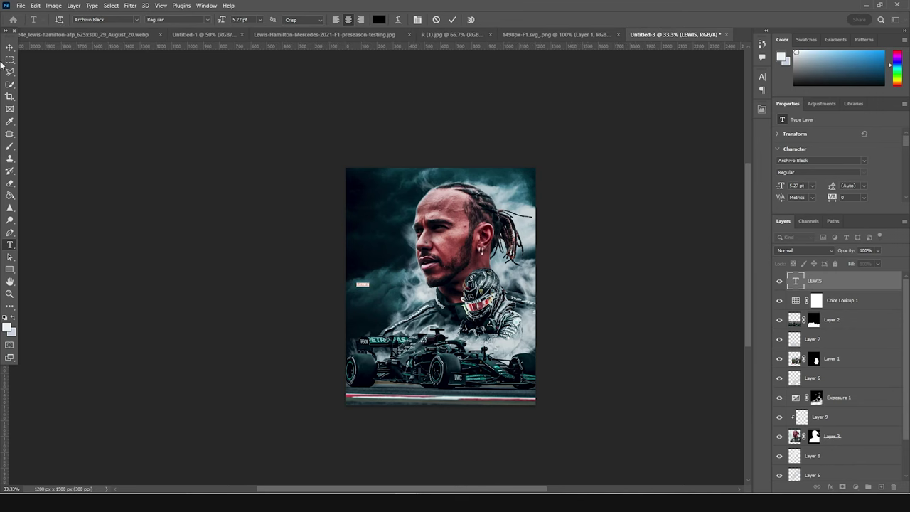
click(737, 131)
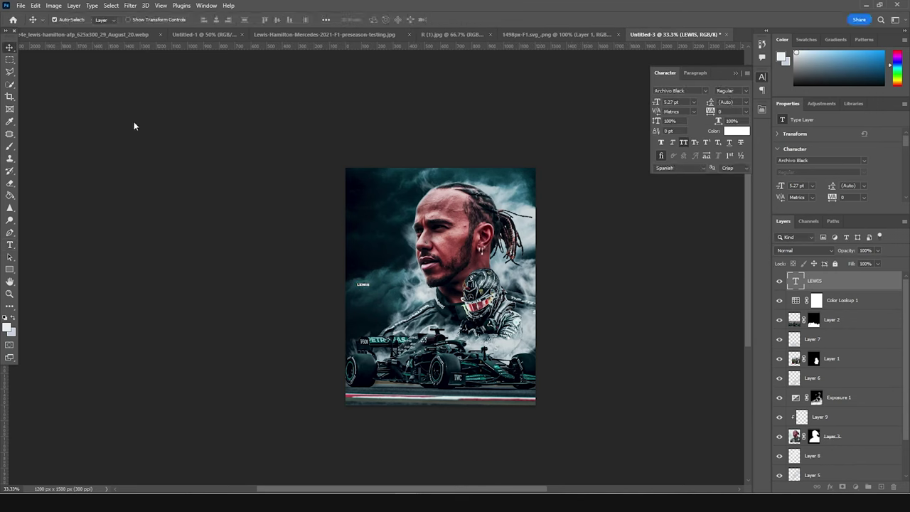
Enlarge the LEWIS text to 74.13 pt across the poster's middle and move its layer directly below the portrait layer.
key(ctrl+t)
drag(370, 288, 467, 317)
drag(427, 291, 504, 260)
drag(544, 288, 527, 279)
drag(475, 269, 489, 270)
key(Return)
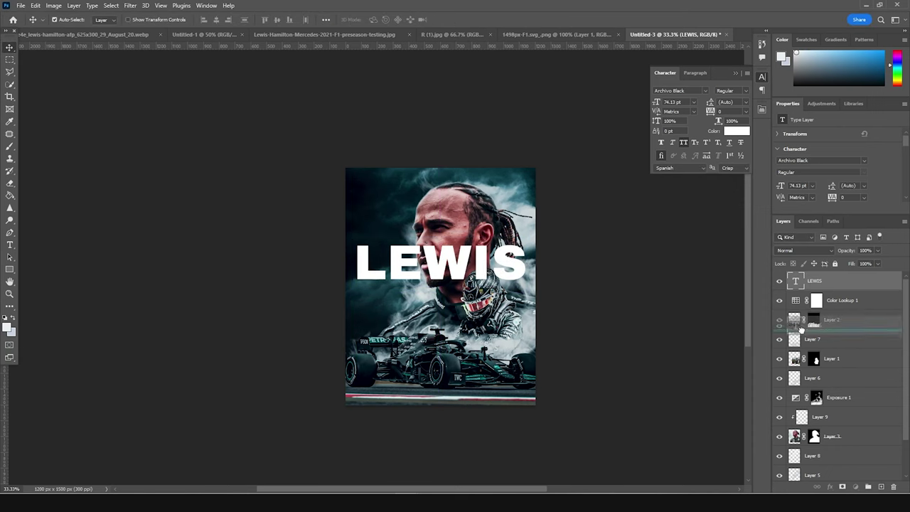
drag(814, 456, 813, 447)
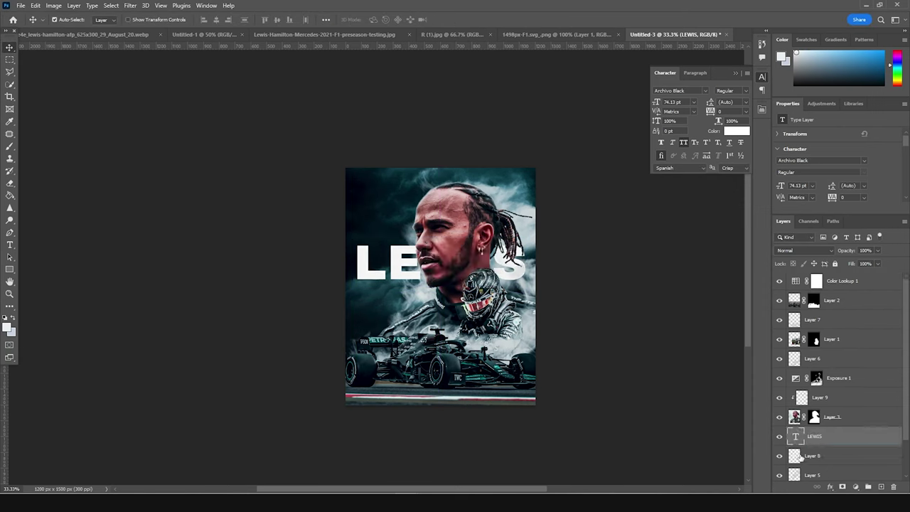
Duplicate the LEWIS text layer and place the copy directly above the Exposure 1 layer.
click(815, 377)
click(796, 439)
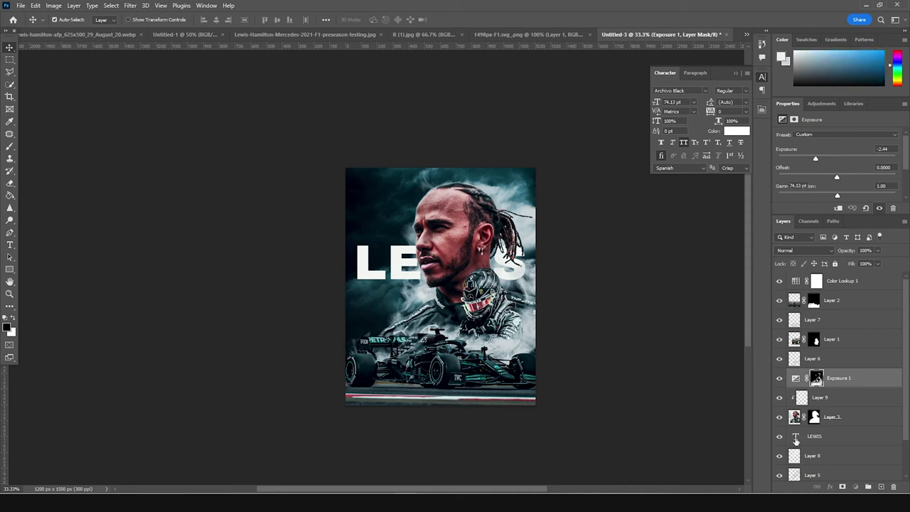
key(ctrl+j)
drag(796, 440, 795, 384)
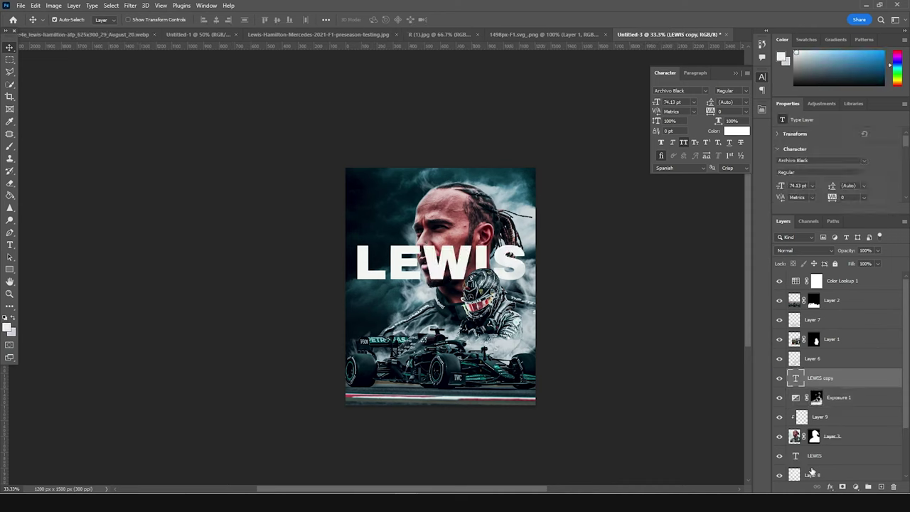
Apply a 2 px white inside Stroke to the LEWIS copy at 100% opacity.
click(830, 487)
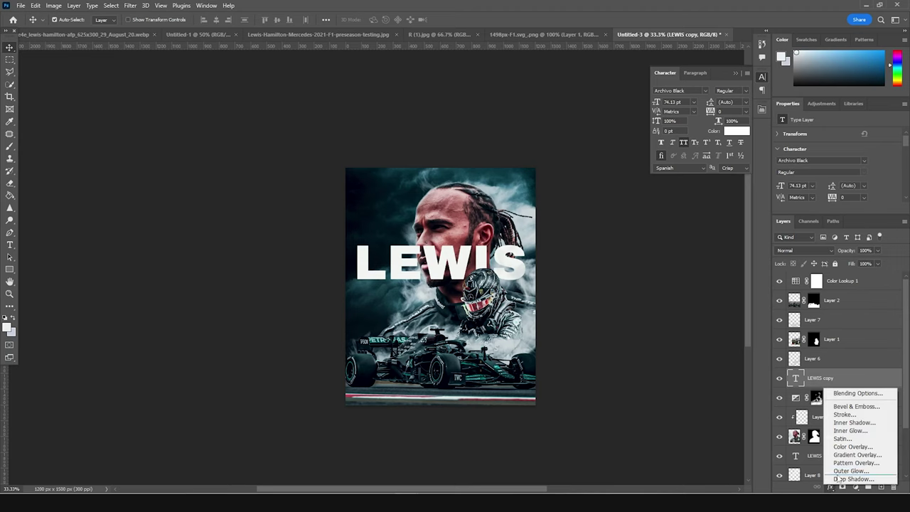
click(845, 414)
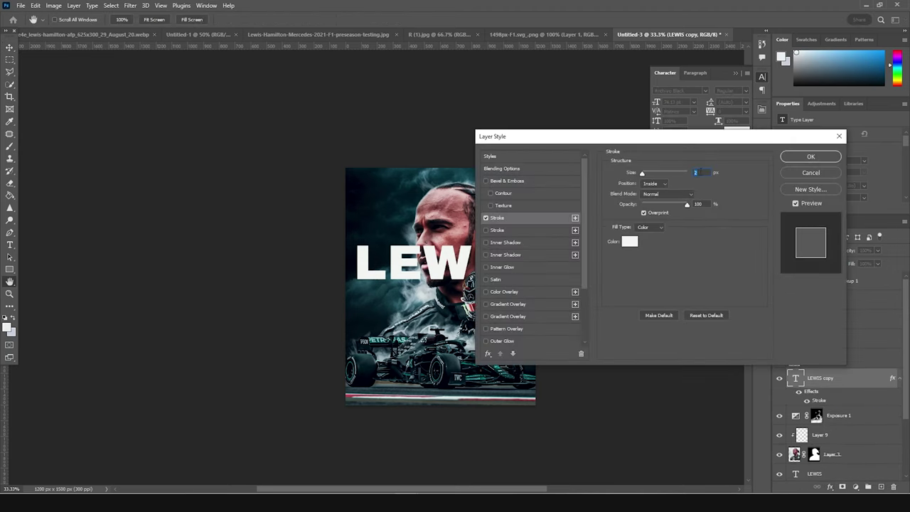
click(798, 158)
Set the LEWIS copy's fill to 3% and its layer opacity to 62%.
click(878, 264)
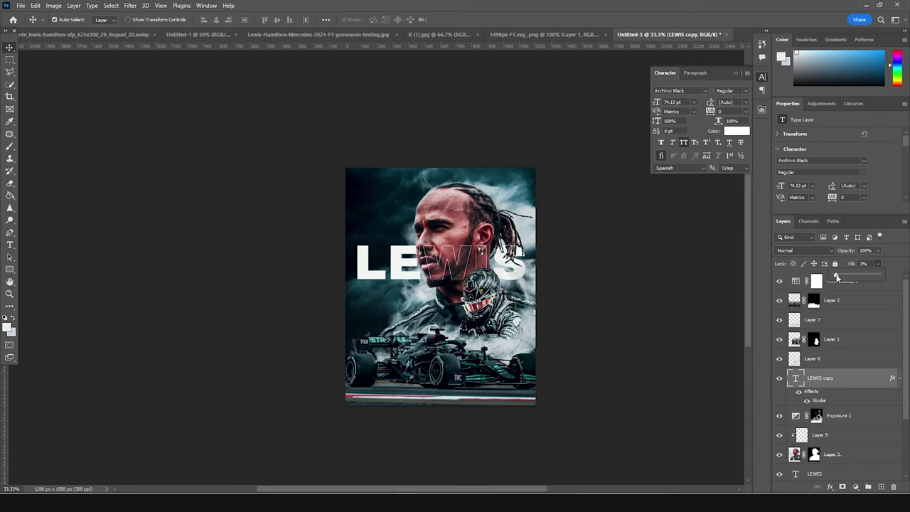
click(876, 251)
drag(861, 264, 860, 263)
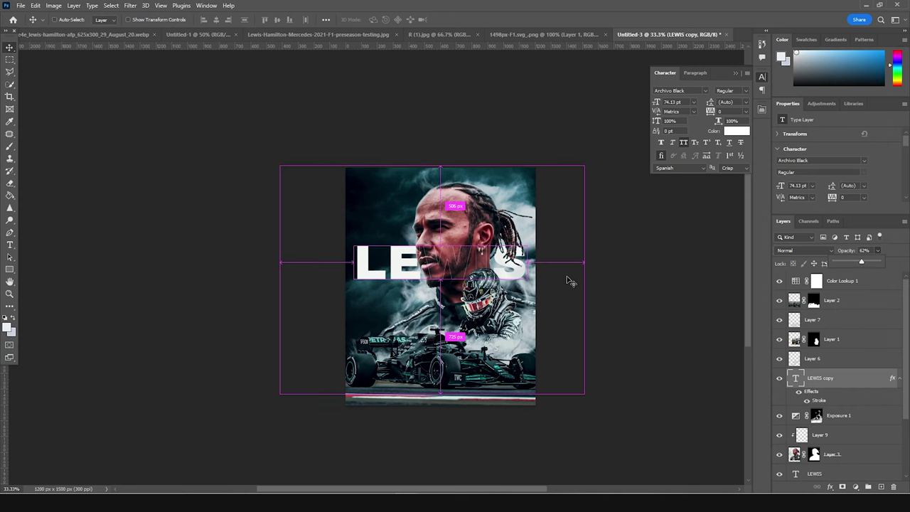
key(ctrl+plus)
key(ctrl+plus)
drag(421, 265, 302, 244)
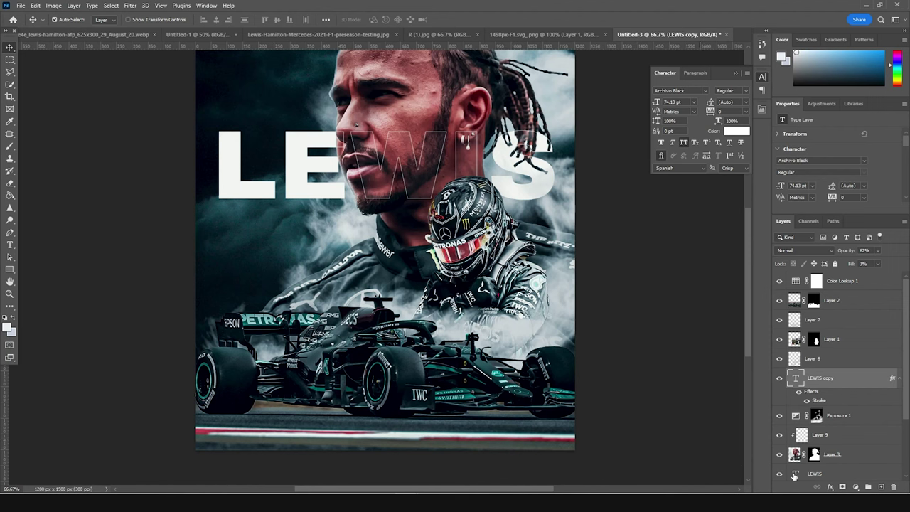
Duplicate the original LEWIS text layer and replace the copy's text with HAMILTON.
click(796, 478)
double_click(796, 473)
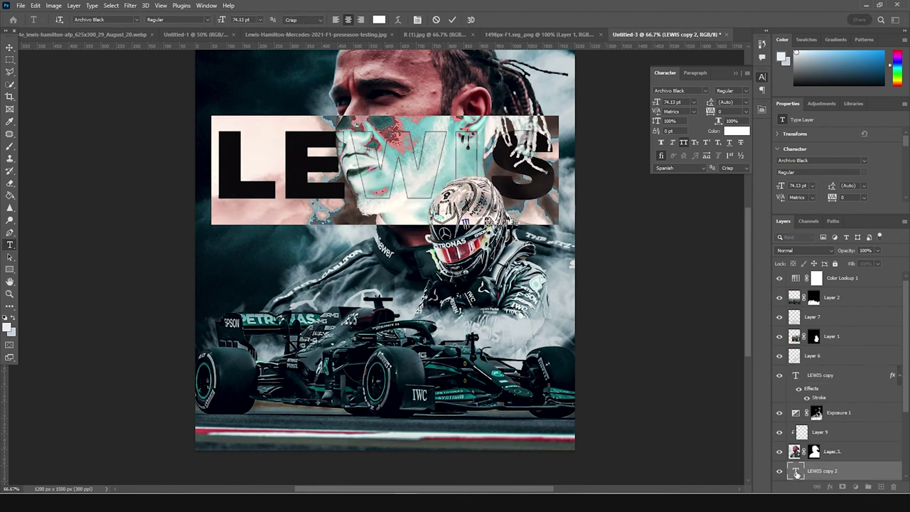
text(HAMILTON)
Set the HAMILTON text to 14 pt with a tracking of 1420.
double_click(796, 473)
drag(656, 102, 571, 90)
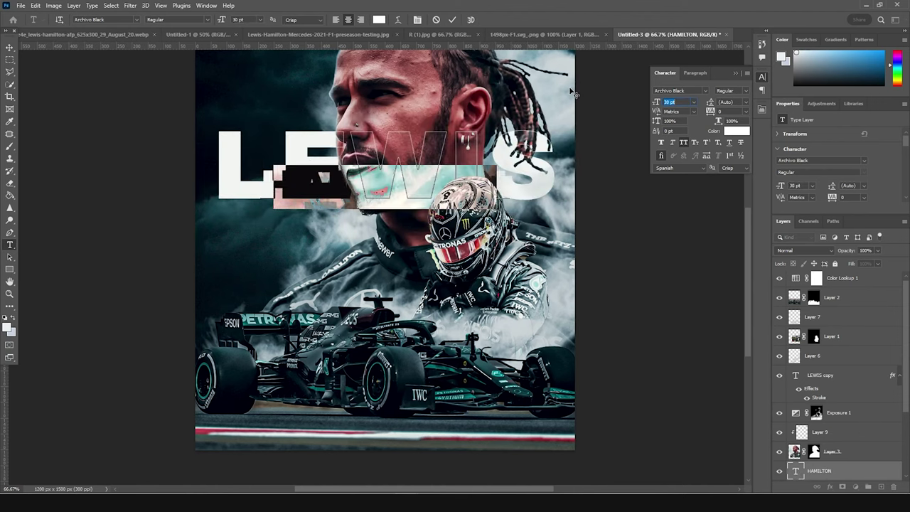
scroll(571, 91, down, 16)
click(725, 111)
scroll(619, 98, up, 20)
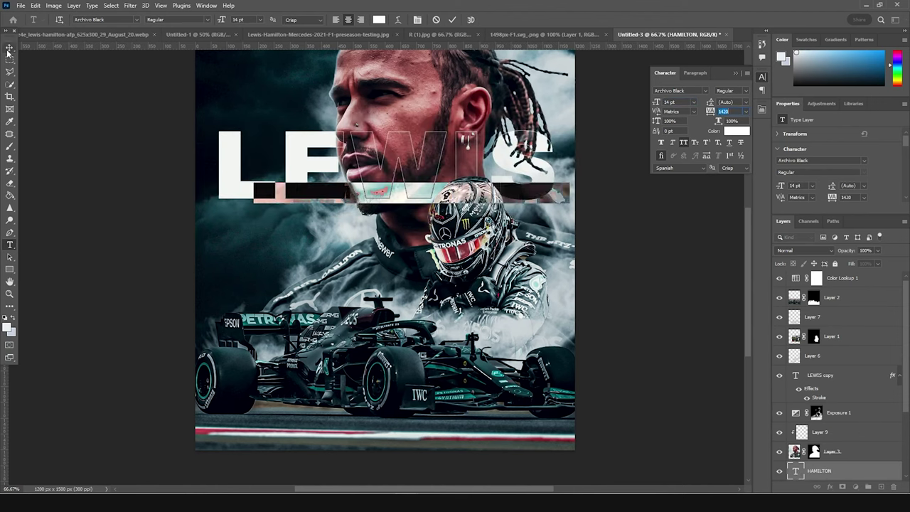
Place the HAMILTON text just below LEWIS on the poster and move its layer directly above Layer 7.
click(9, 47)
key(ctrl+t)
drag(452, 189, 451, 210)
key(Return)
drag(810, 470, 808, 309)
Add a 3 pt lorem ipsum paragraph text box below HAMILTON, spanning nearly the poster's width.
scroll(455, 299, up, 3)
key(t)
drag(219, 301, 574, 349)
click(668, 102)
scroll(636, 89, up, 2)
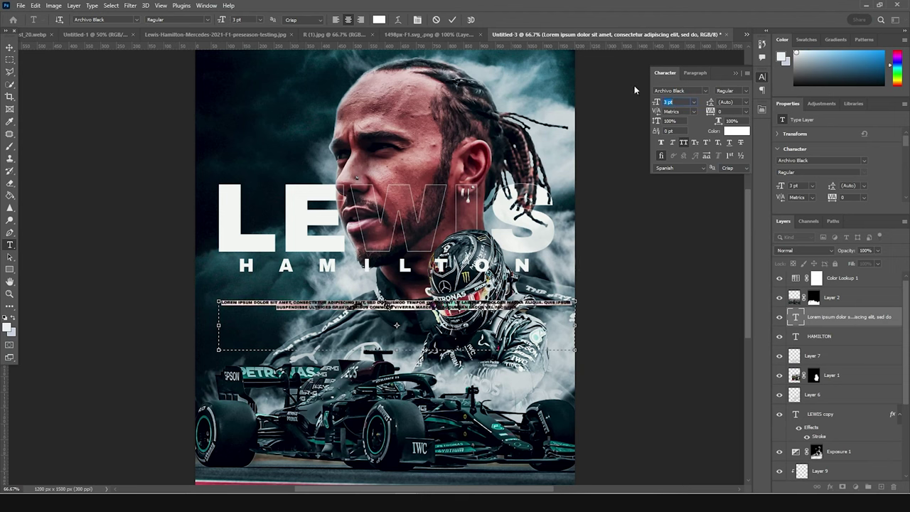
Copy the lorem ipsum text and repeat it within the same text box to form a multi-line block.
double_click(795, 317)
key(ctrl+c)
key(ctrl+v)
key(ctrl+v)
key(ctrl+v)
key(ctrl+v)
key(ctrl+Return)
Move the lorem ipsum layer directly above Exposure 1, scale it to 90.77% and position the block just under HAMILTON.
key(v)
drag(817, 317, 822, 363)
key(ctrl+t)
drag(420, 327, 412, 302)
drag(567, 316, 551, 317)
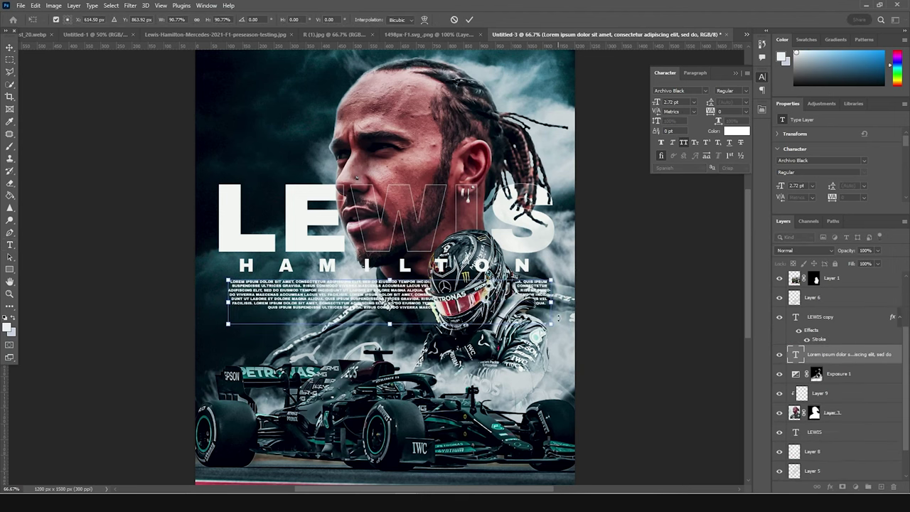
key(Up)
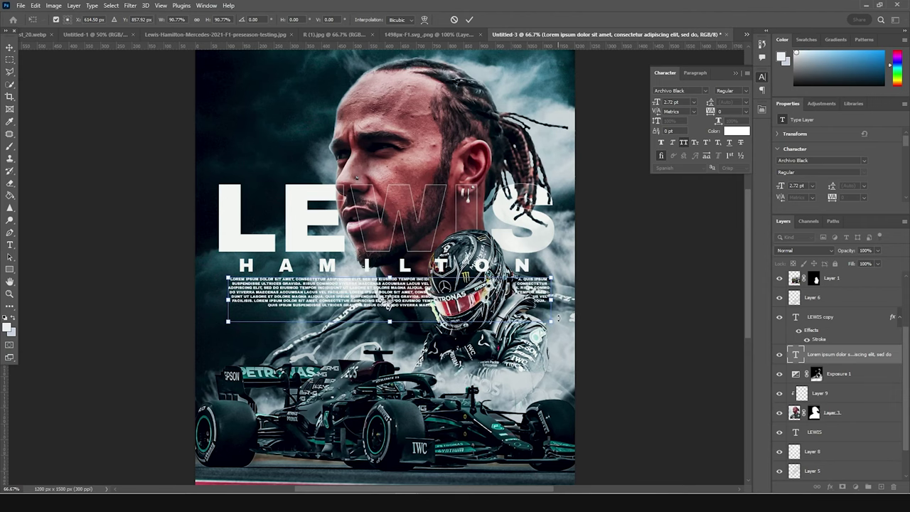
key(Down)
key(Return)
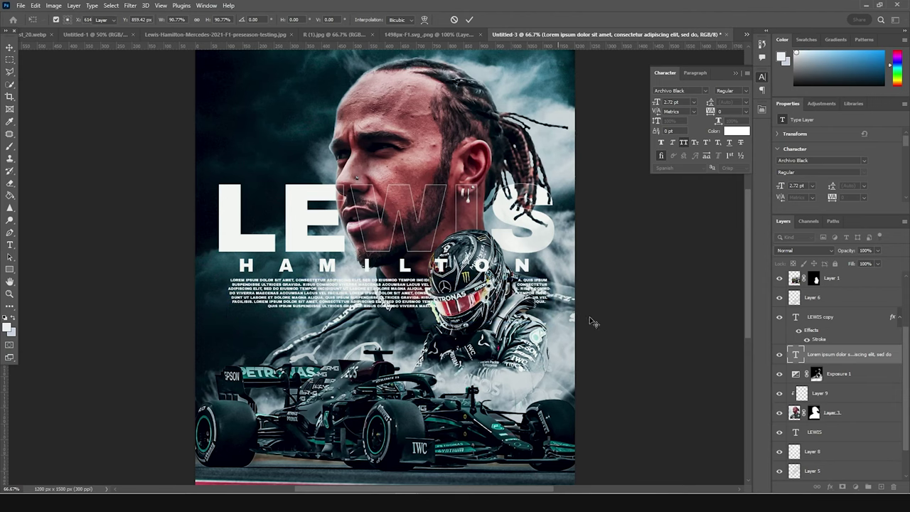
Bring the red F1 logo from the 1498px-F1.svg_.png document into the poster, near its upper left corner.
key(ctrl+minus)
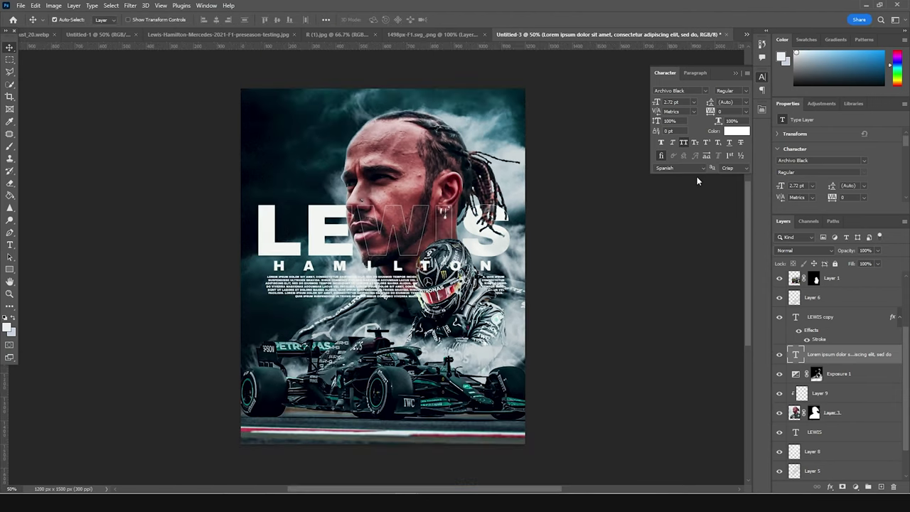
click(436, 36)
drag(540, 263, 654, 39)
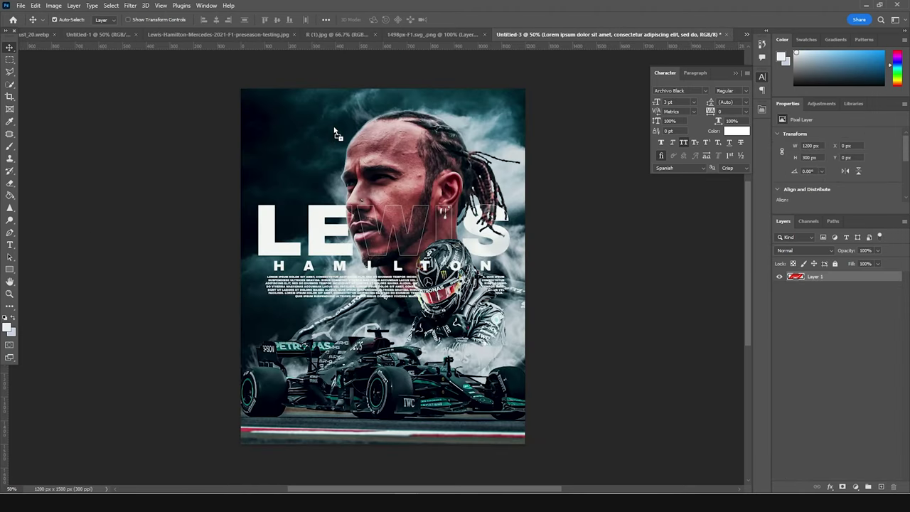
drag(337, 133, 316, 139)
Scale the F1 logo to 480 by 120 px and move its layer directly below the portrait layer.
key(ctrl+t)
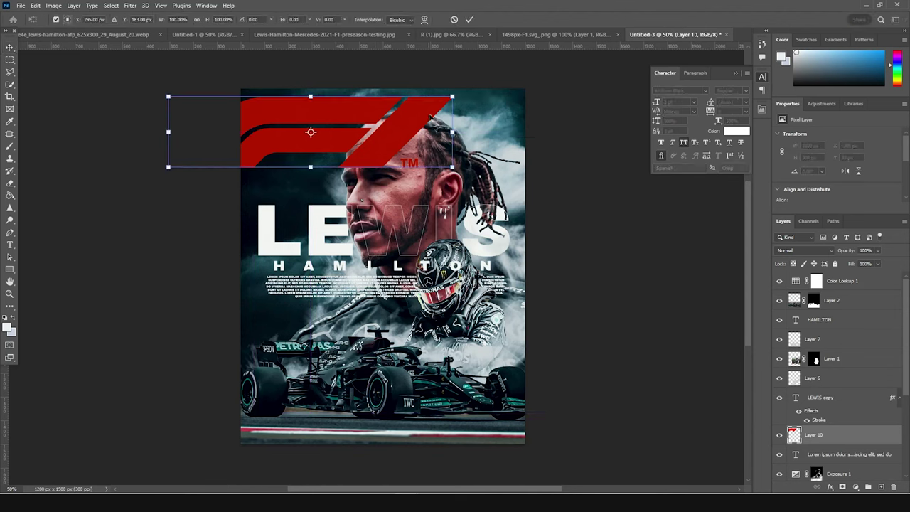
drag(453, 96, 380, 114)
drag(337, 149, 339, 148)
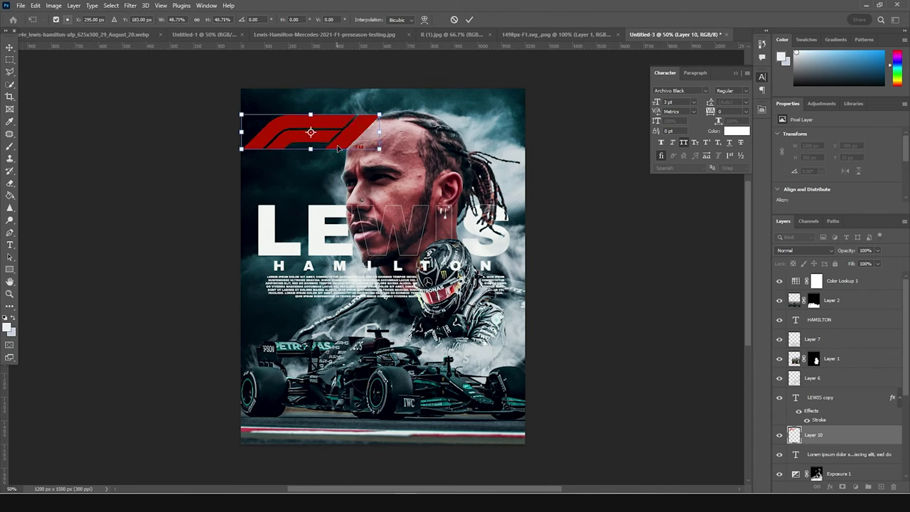
drag(379, 114, 366, 118)
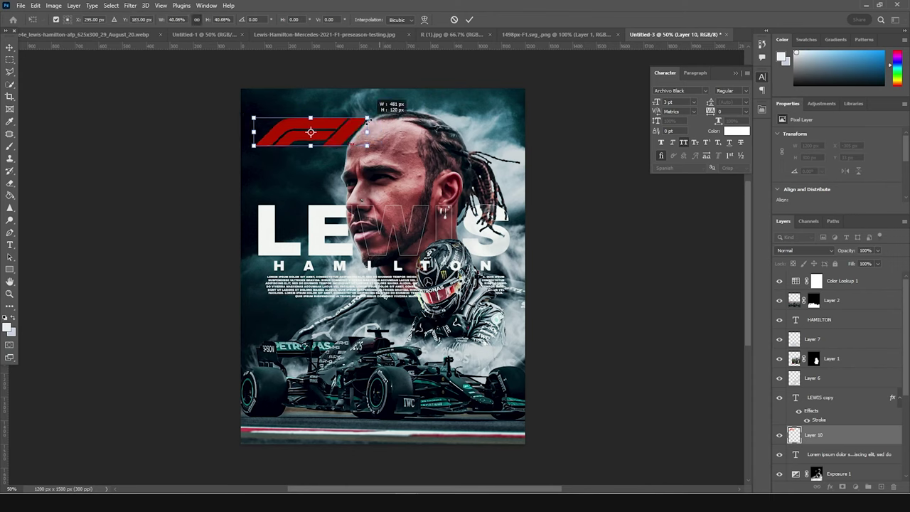
key(Return)
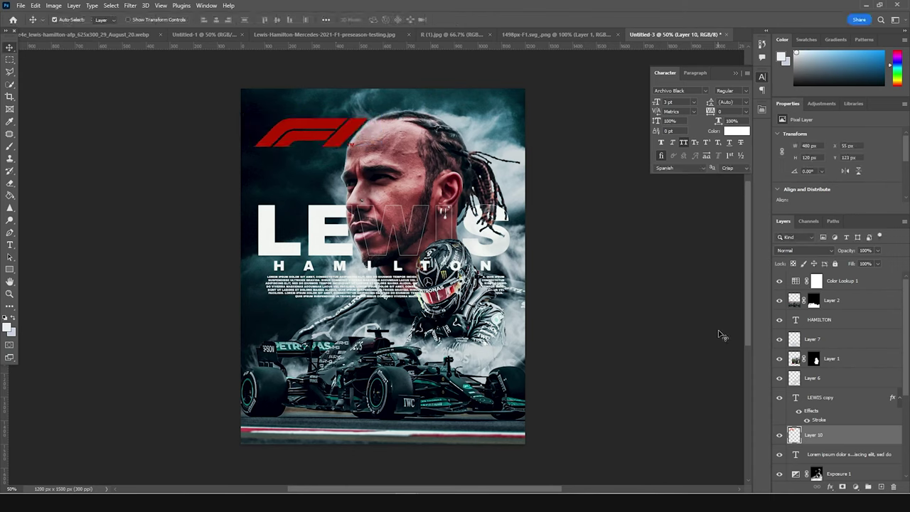
scroll(789, 477, down, 3)
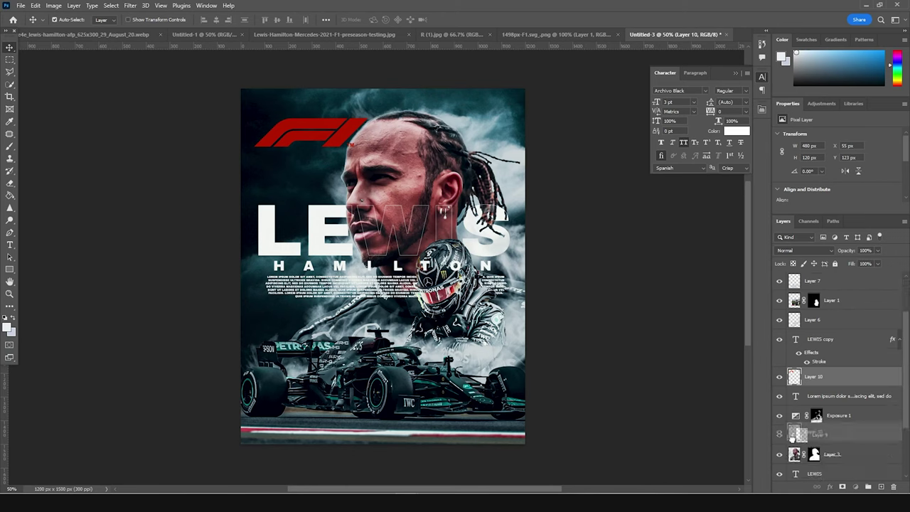
drag(794, 487, 794, 465)
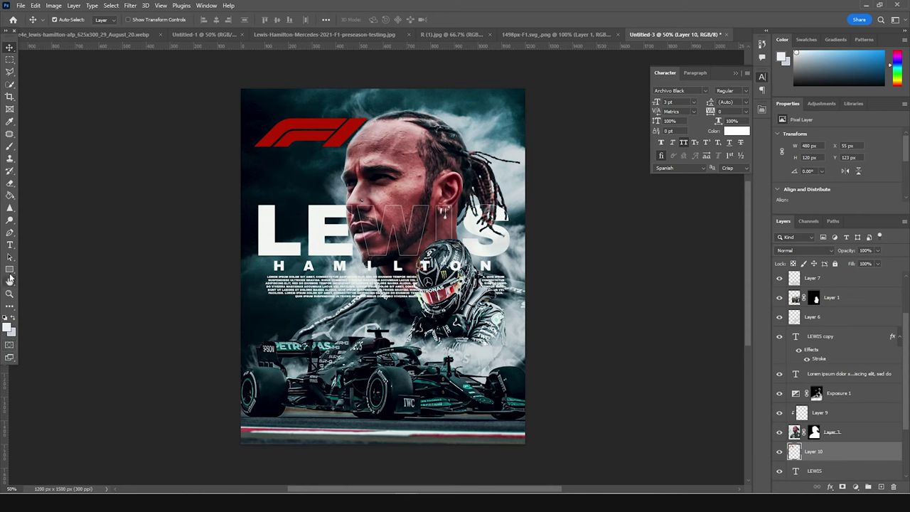
Add the text "windy studio presents" at 6.33 pt on the track below the car, with its layer above Color Lookup 1.
click(10, 245)
click(375, 404)
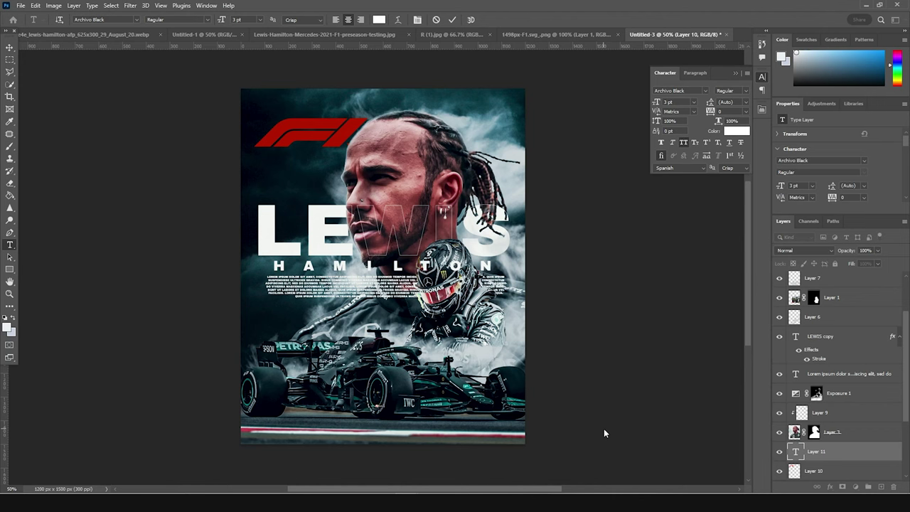
click(9, 47)
key(ctrl+t)
drag(395, 407, 419, 409)
key(Return)
drag(828, 451, 824, 277)
key(ctrl+t)
drag(400, 407, 417, 430)
key(Return)
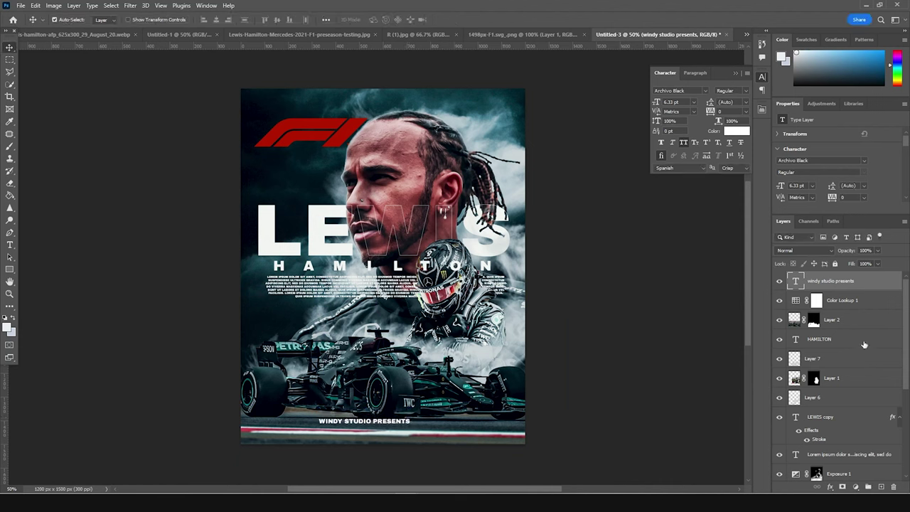
Create a new empty layer directly above the F1 logo layer.
scroll(850, 455, down, 3)
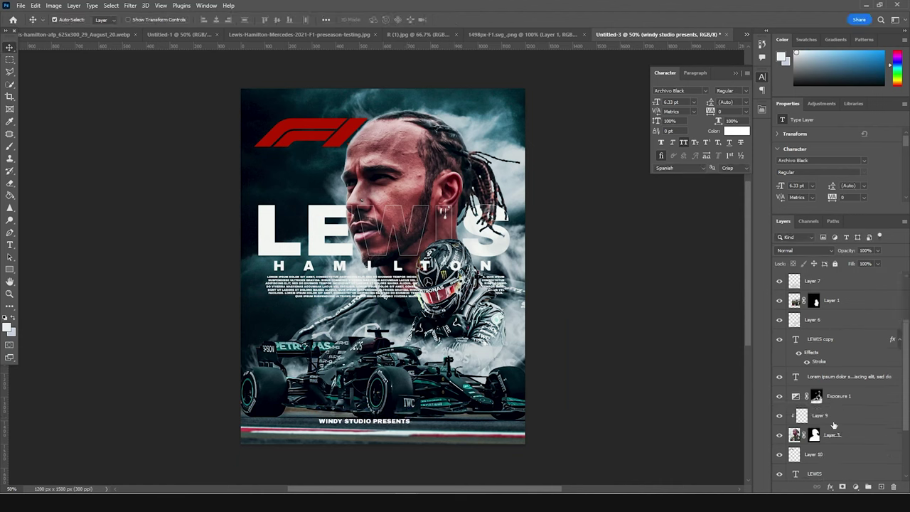
click(804, 399)
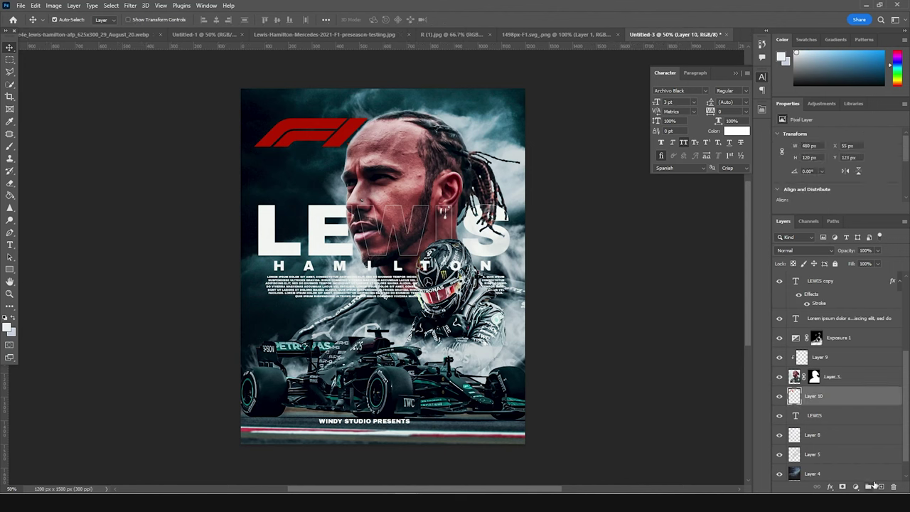
click(881, 487)
Choose the Painter 5 brush preset at 2500 px for painting.
key(b)
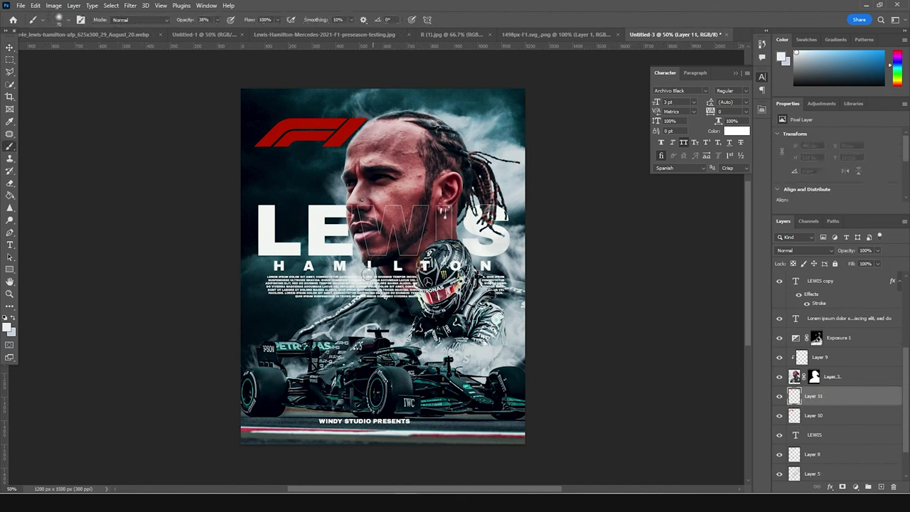
click(69, 20)
drag(160, 134, 145, 292)
click(78, 234)
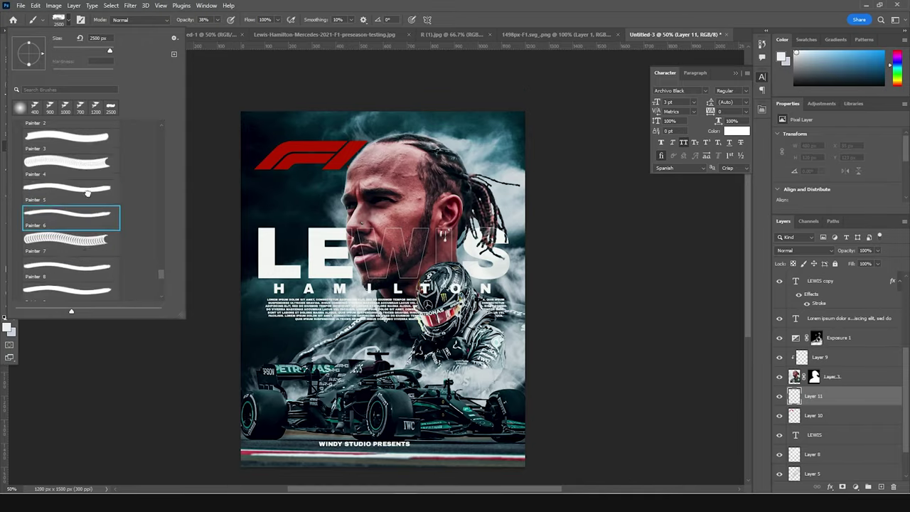
click(88, 192)
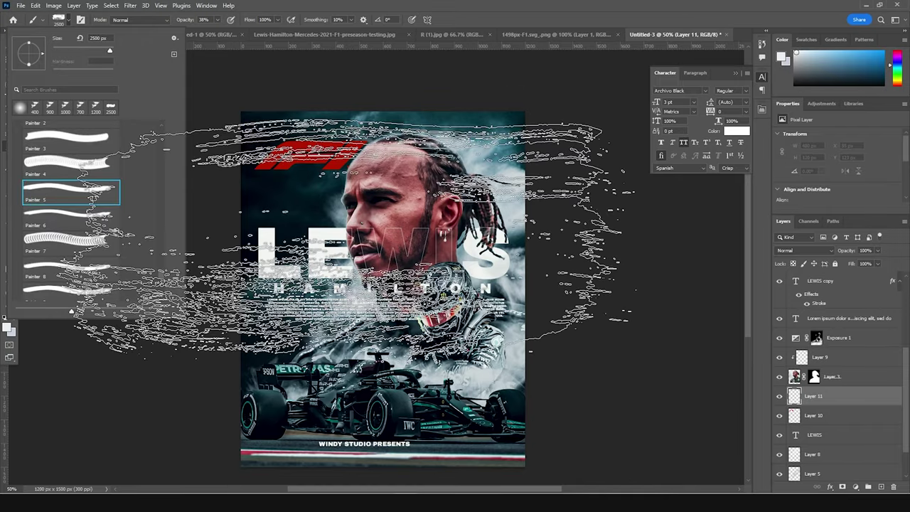
Set the foreground colour to the F1 logo's red, b50e00, by sampling it from the poster.
click(794, 404)
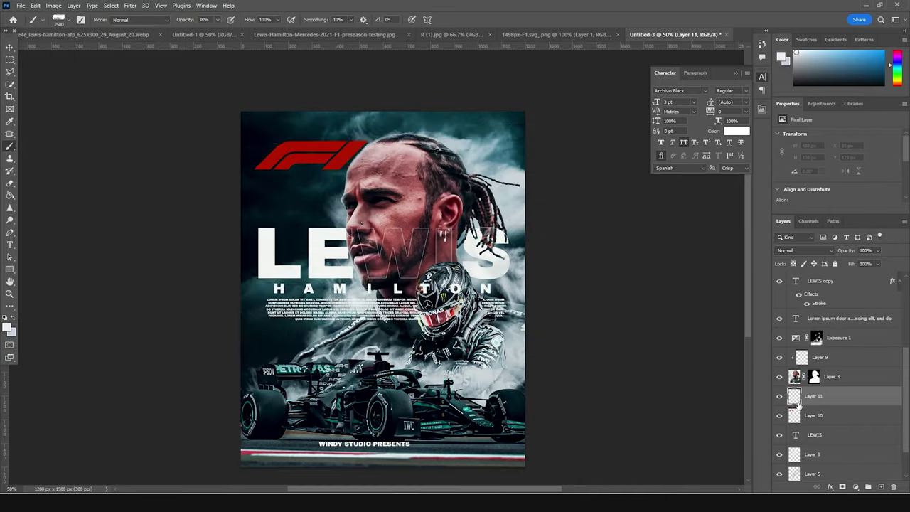
click(7, 327)
click(297, 145)
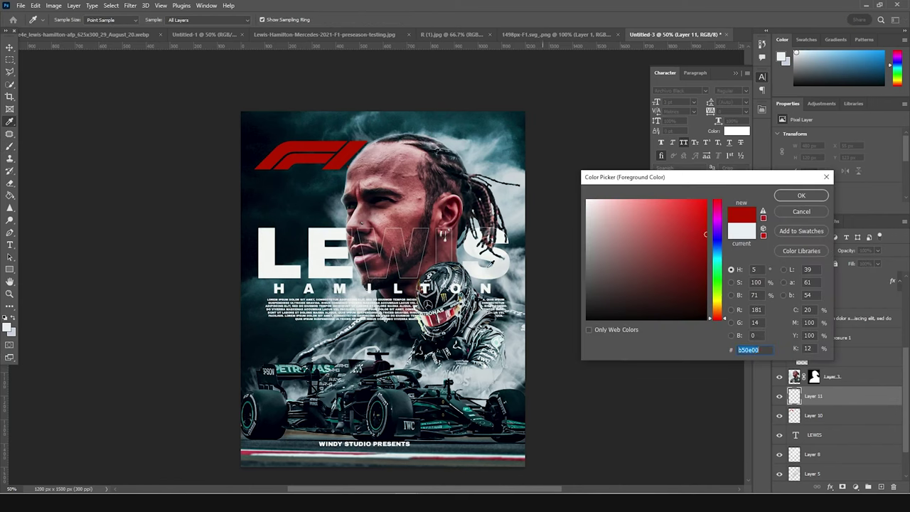
click(818, 198)
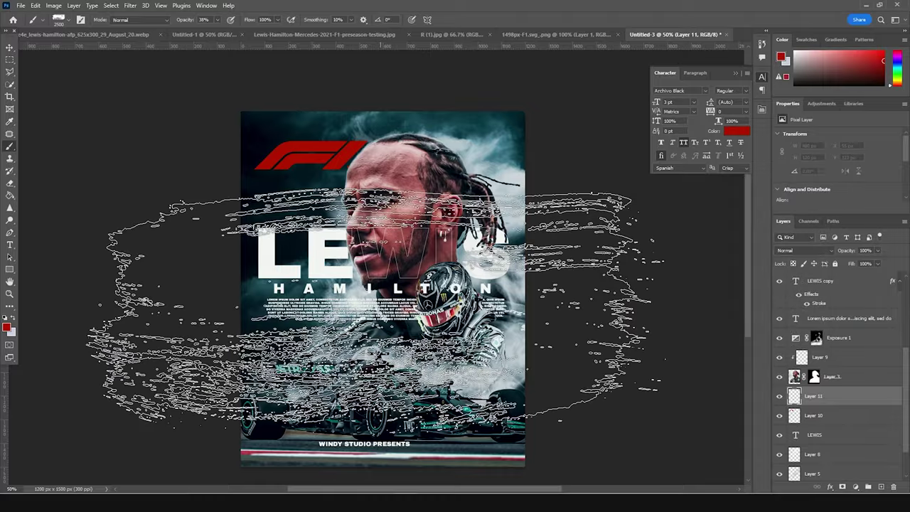
Reduce the Painter 5 brush size to 1400 px.
key(bracketleft)
key(bracketleft)
key(bracketleft)
key(bracketleft)
key(bracketleft)
key(bracketleft)
key(bracketleft)
key(bracketleft)
key(bracketleft)
key(bracketleft)
key(bracketleft)
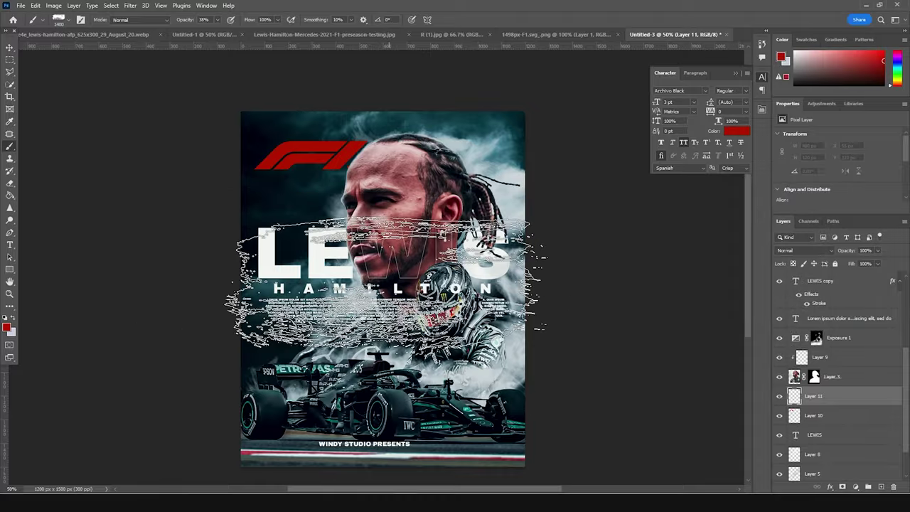
Set the brush opacity to 100% and stamp one red paint stroke across the LEWIS and HAMILTON text area.
click(383, 277)
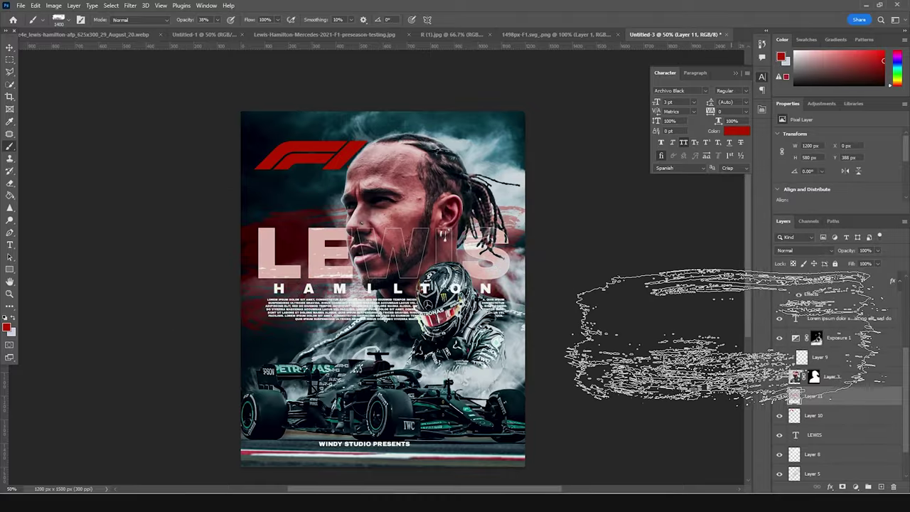
key(ctrl+z)
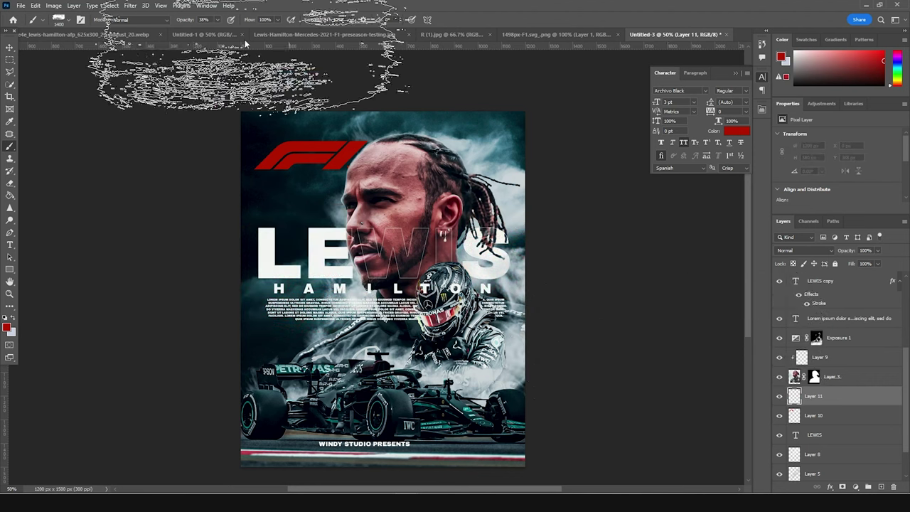
click(218, 20)
drag(225, 31, 320, 38)
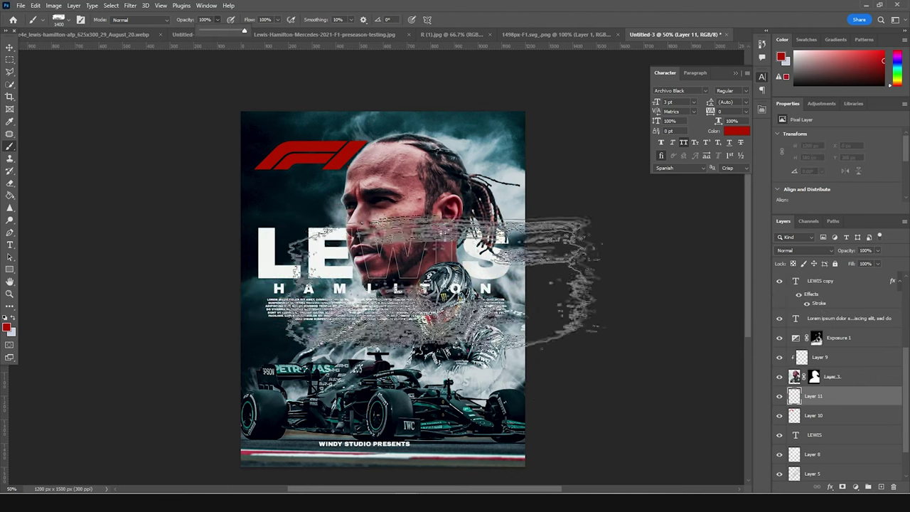
click(363, 288)
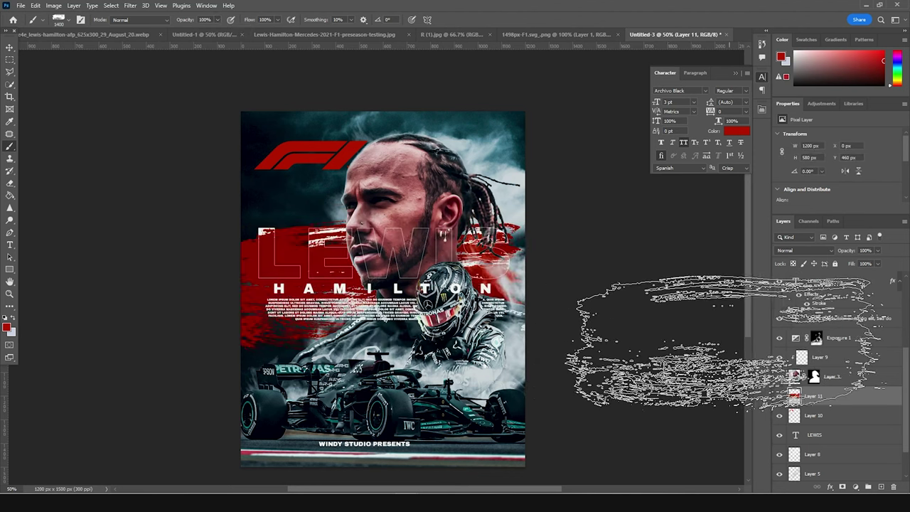
Stretch the red paint stroke horizontally to 131.33% so that it extends past both poster edges.
key(ctrl+t)
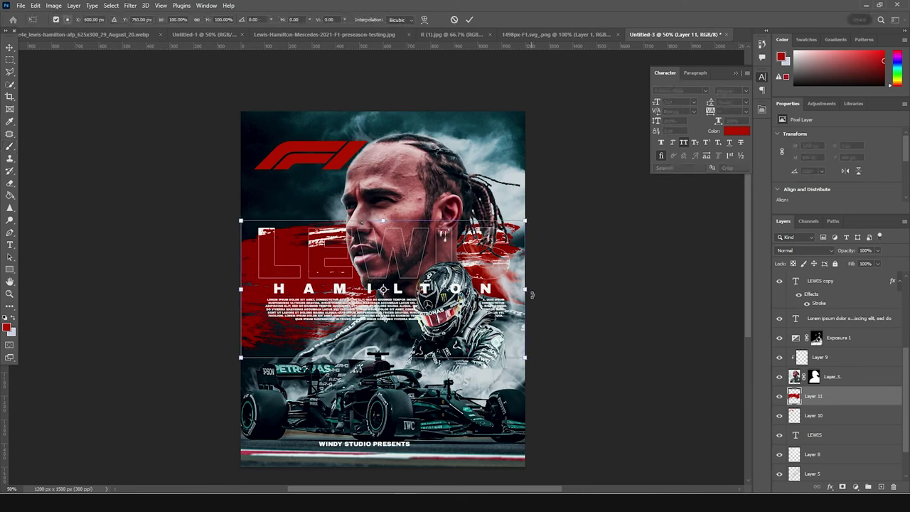
drag(528, 290, 583, 289)
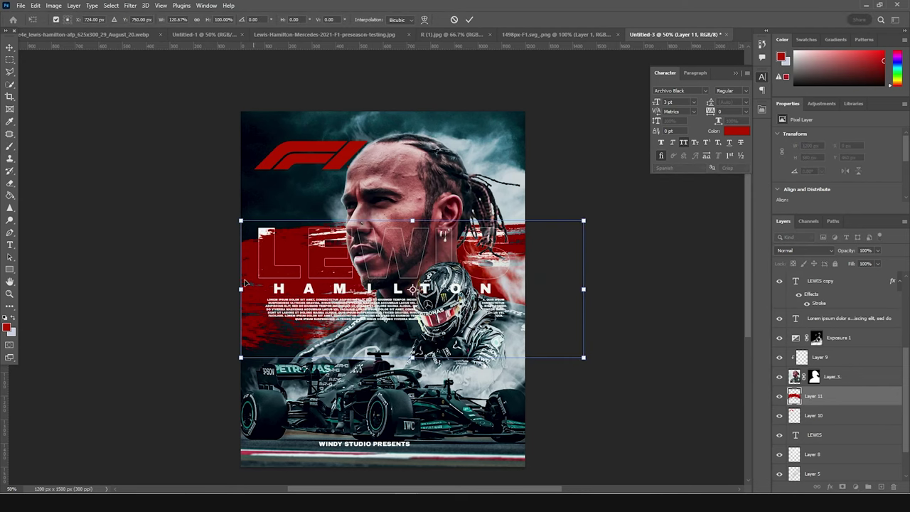
drag(238, 288, 211, 289)
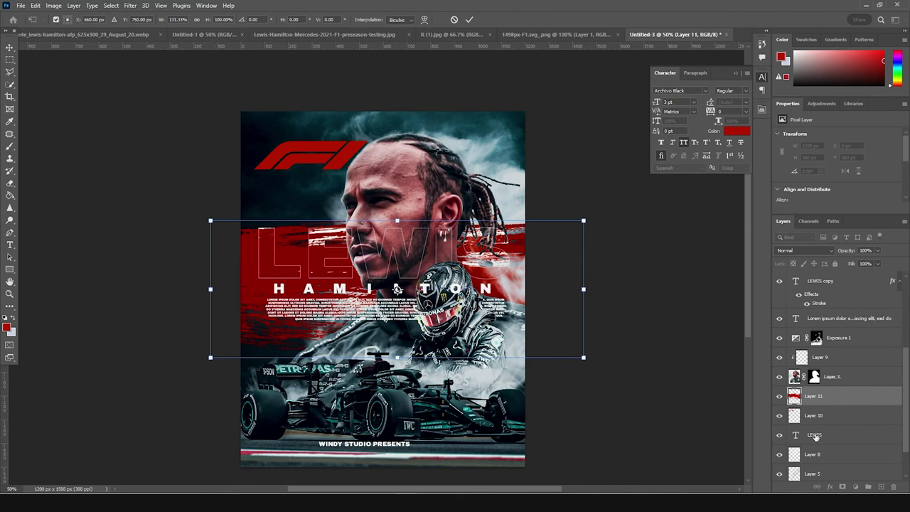
key(Return)
Move the red stroke's layer directly below the LEWIS text layer and nudge the stroke up to Y 448 px.
key(b)
drag(798, 398, 809, 446)
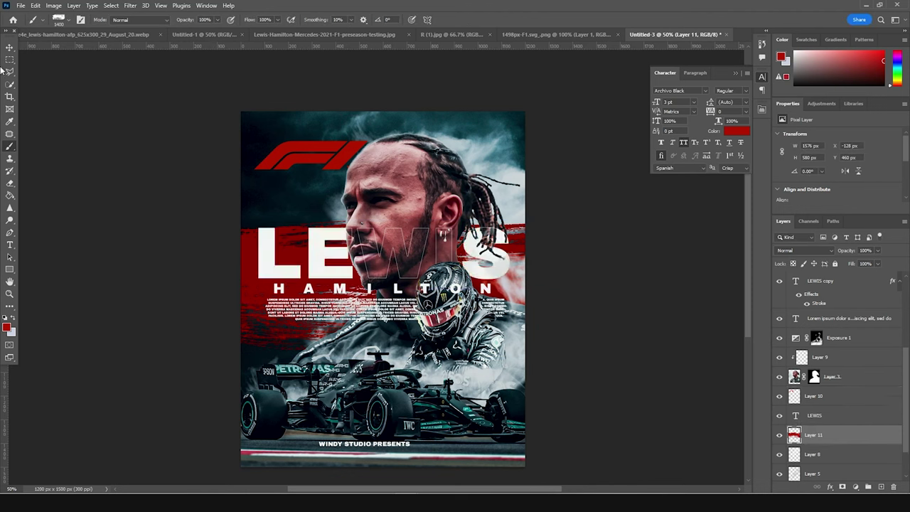
key(v)
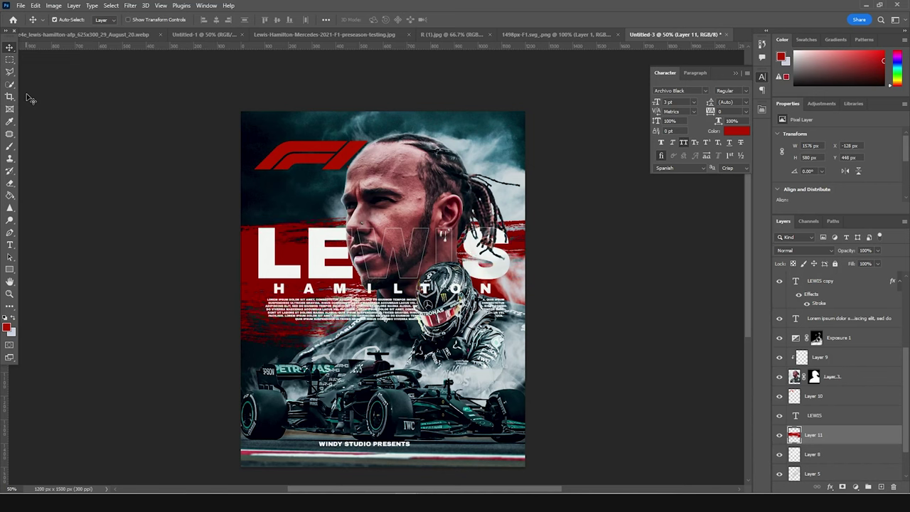
Move the red stroke's layer directly above the cloud background Layer 4 and shift the stroke up to Y 388 px.
scroll(839, 398, down, 2)
drag(807, 431, 808, 431)
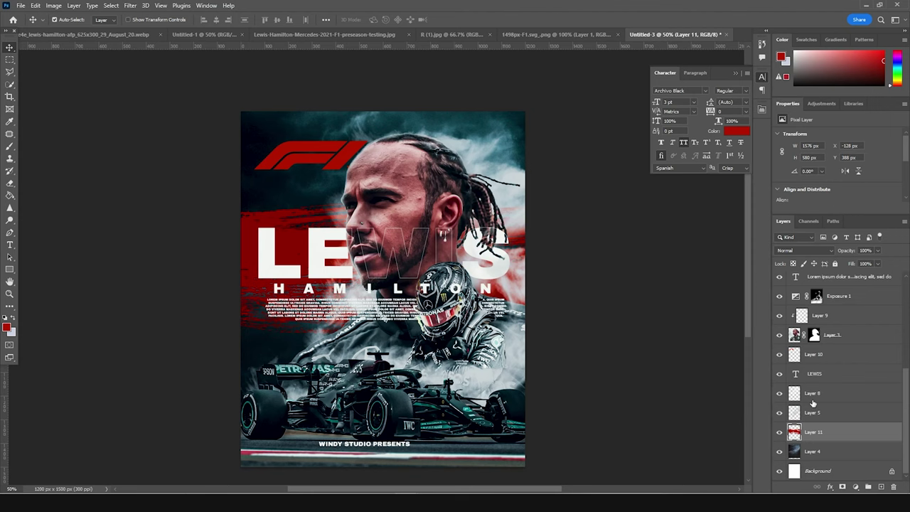
Stamp all visible layers into a new merged layer above the windy studio presents text layer.
scroll(813, 384, up, 5)
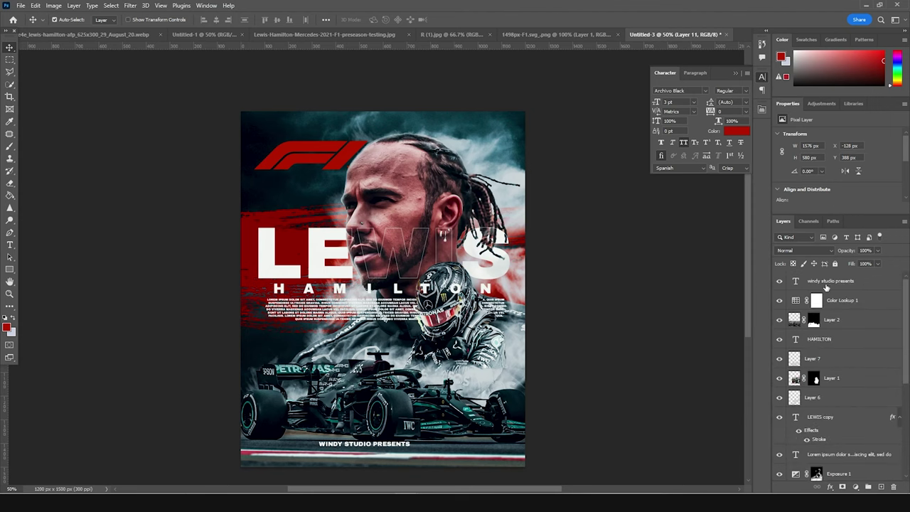
click(826, 283)
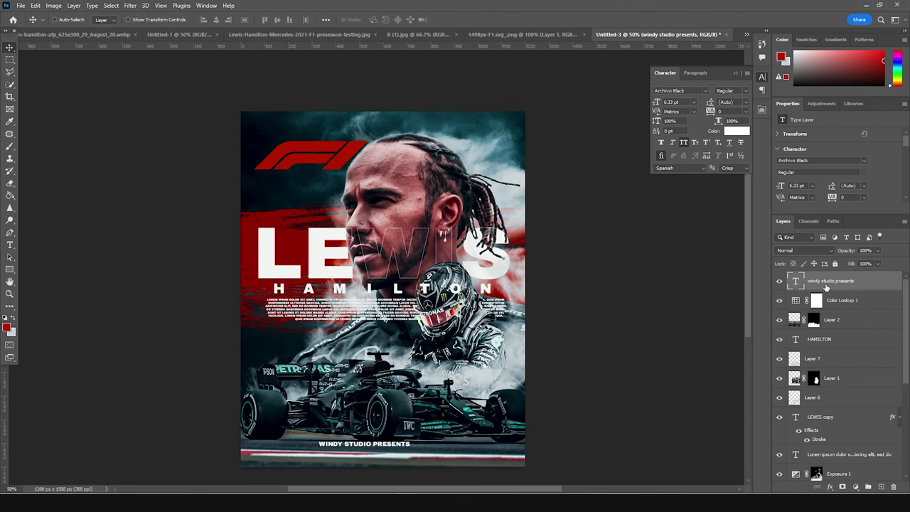
key(ctrl+shift+alt+e)
Apply a Motion Blur to the merged layer with an angle of 0° and a distance of 19 pixels.
click(130, 5)
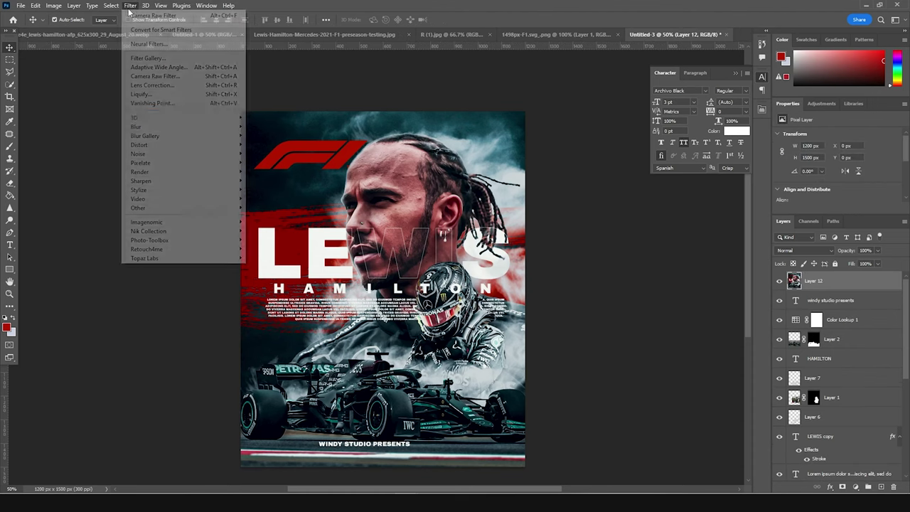
mouse_move(142, 126)
click(270, 180)
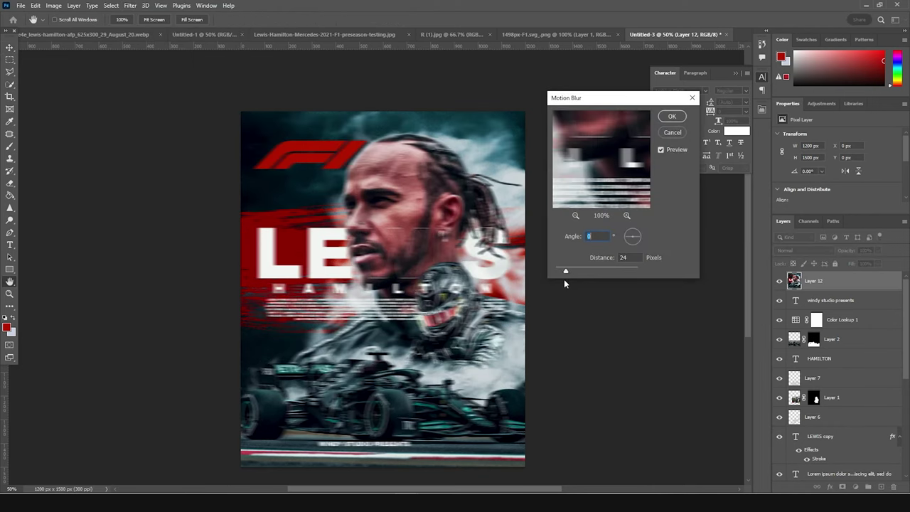
text(19)
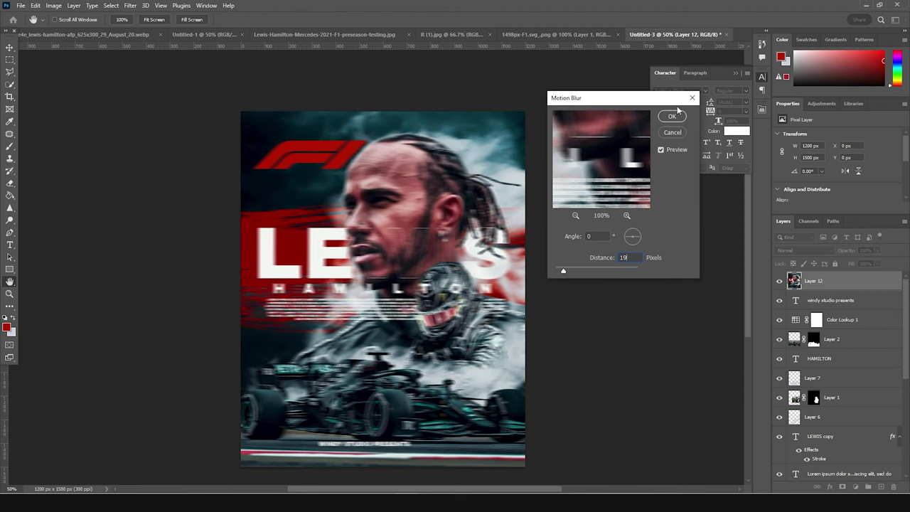
click(671, 118)
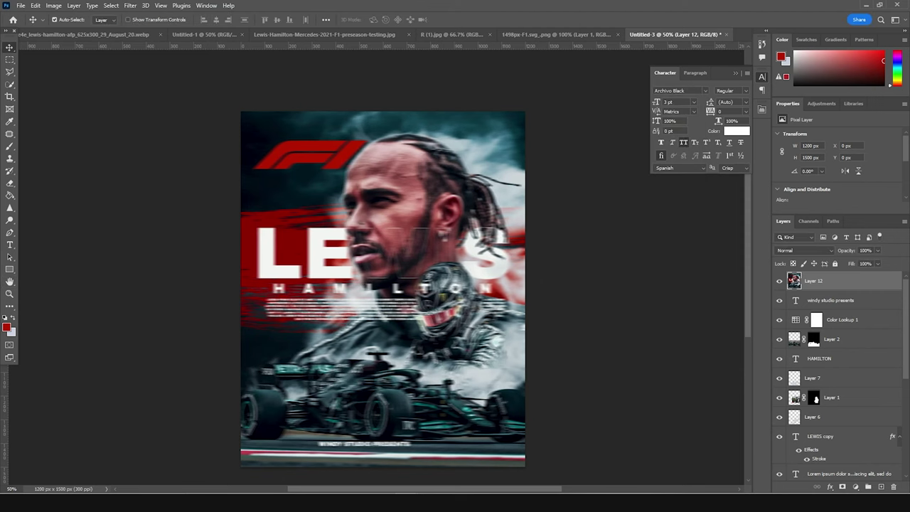
Add a layer mask to the blurred layer and choose the Soft Round Pressure Size brush for painting on it.
click(841, 487)
key(b)
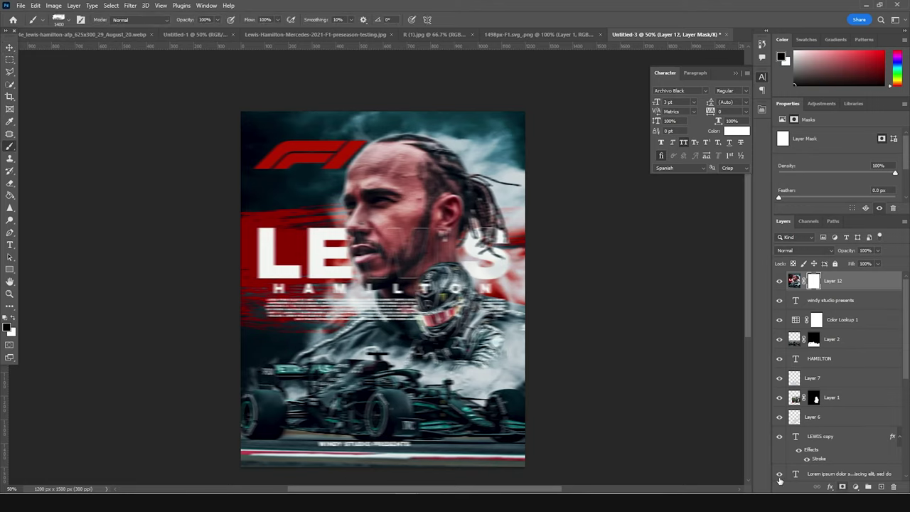
click(68, 19)
mouse_move(164, 277)
mouse_down()
mouse_move(163, 174)
mouse_move(135, 147)
mouse_up()
double_click(76, 225)
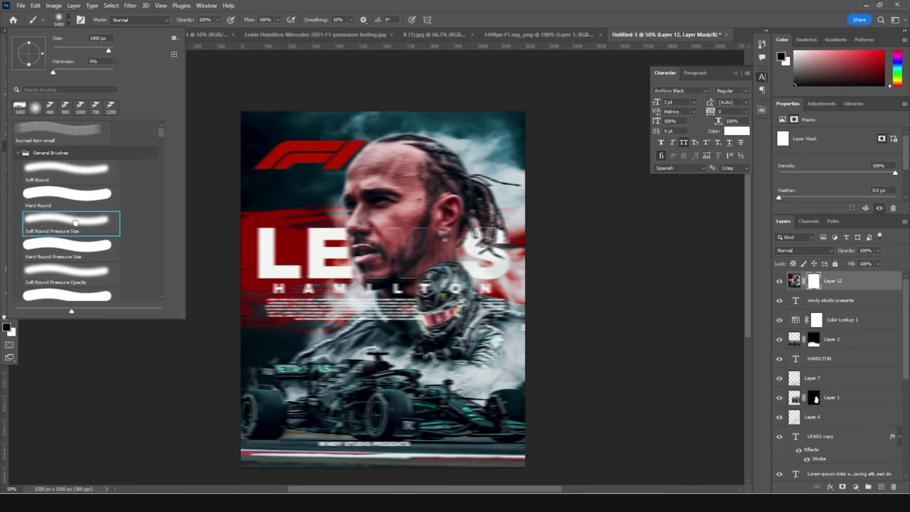
Paint black on the mask with a brush of up to 400 px to clear the blur from the face, title text and helmeted driver.
key([)
key([)
key([)
key([)
key([)
key([)
key([)
key([)
key([)
key([)
key([)
key([)
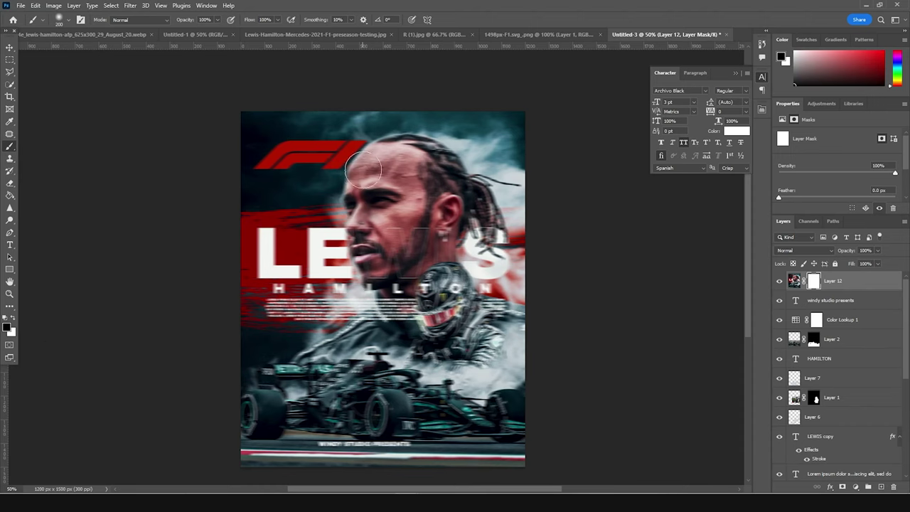
key(bracketright)
key(bracketright)
key(bracketright)
mouse_move(341, 199)
mouse_down()
mouse_move(304, 183)
mouse_move(223, 284)
mouse_move(285, 304)
mouse_move(465, 224)
mouse_up()
mouse_move(212, 301)
mouse_down()
mouse_move(394, 292)
mouse_move(308, 344)
mouse_move(584, 303)
mouse_up()
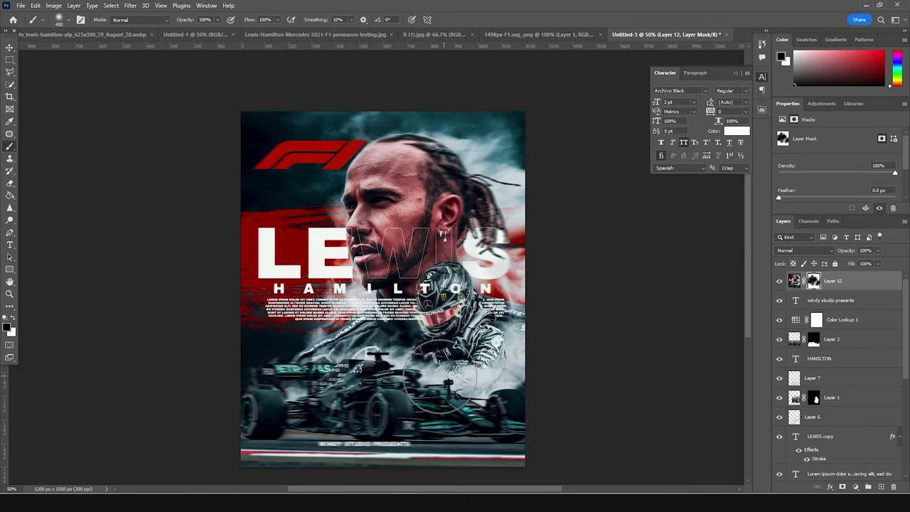
Switch to white at 27% brush opacity and 500 px, and dab the mask over the track area below the car.
click(14, 317)
click(217, 20)
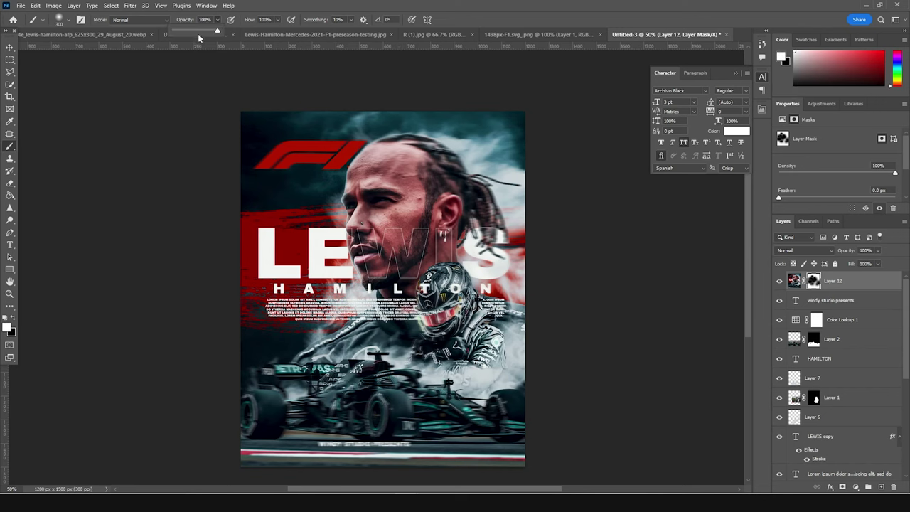
key(bracketright)
key(bracketright)
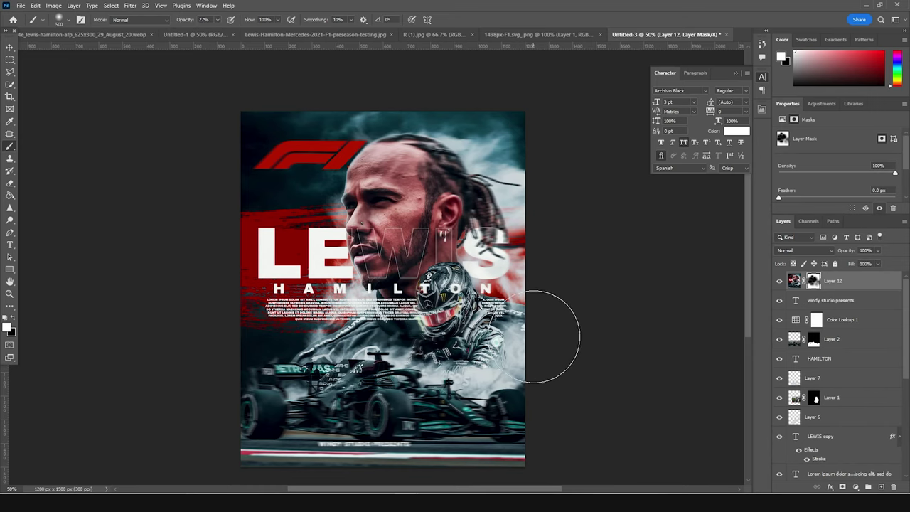
click(466, 452)
Switch back to black, reduce the brush to 250 px and paint the mask around the WINDY STUDIO PRESENTS text.
key(bracketleft)
key(bracketleft)
click(12, 317)
key(bracketleft)
mouse_move(353, 463)
mouse_down()
mouse_move(404, 465)
mouse_move(272, 463)
mouse_move(415, 466)
mouse_up()
Toggle the blurred layer's visibility to compare the poster with and without the motion blur.
scroll(529, 308, up, 1)
scroll(528, 308, down, 2)
click(780, 283)
click(779, 281)
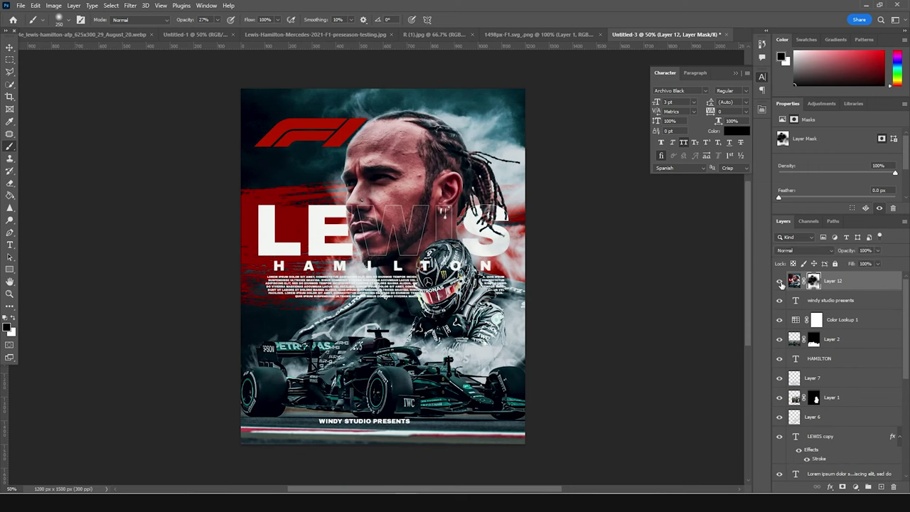